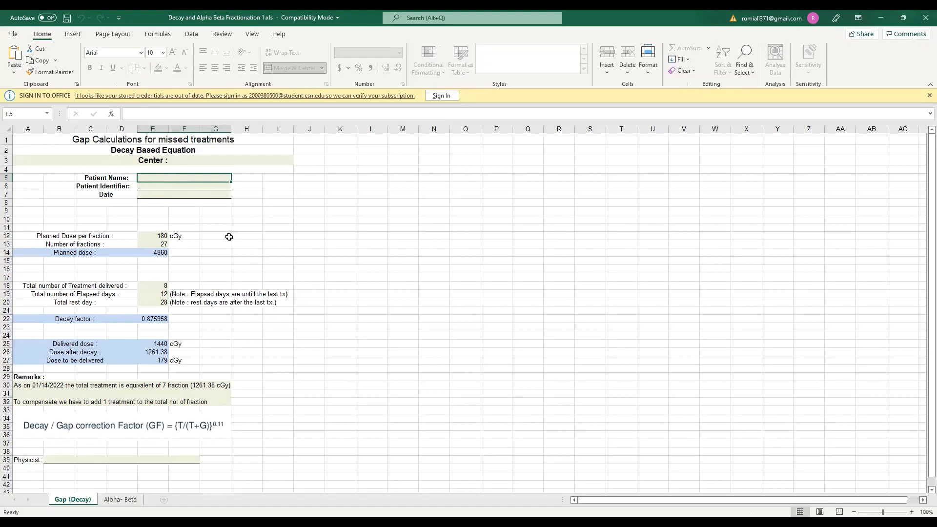
- Review the center, patient name, patient identifier and date fields in the header of the Gap (Decay) sheet
click(186, 195)
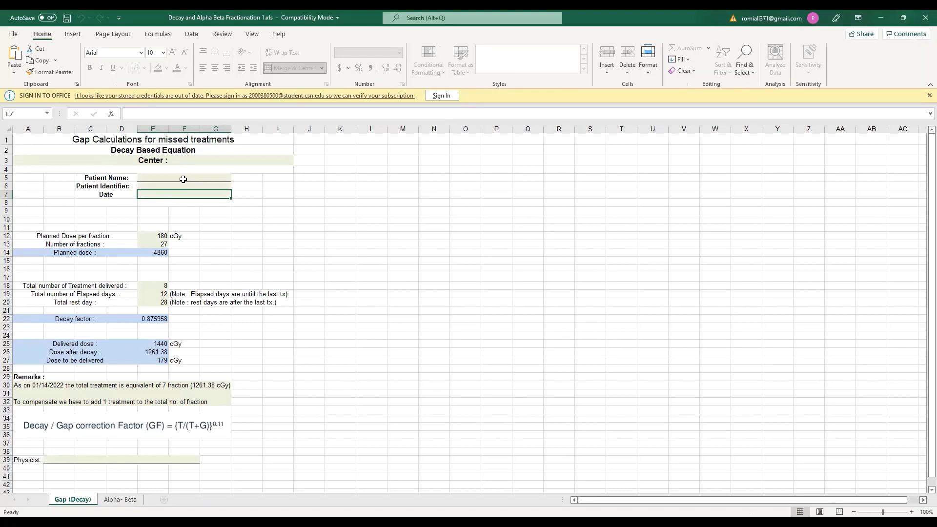
click(183, 180)
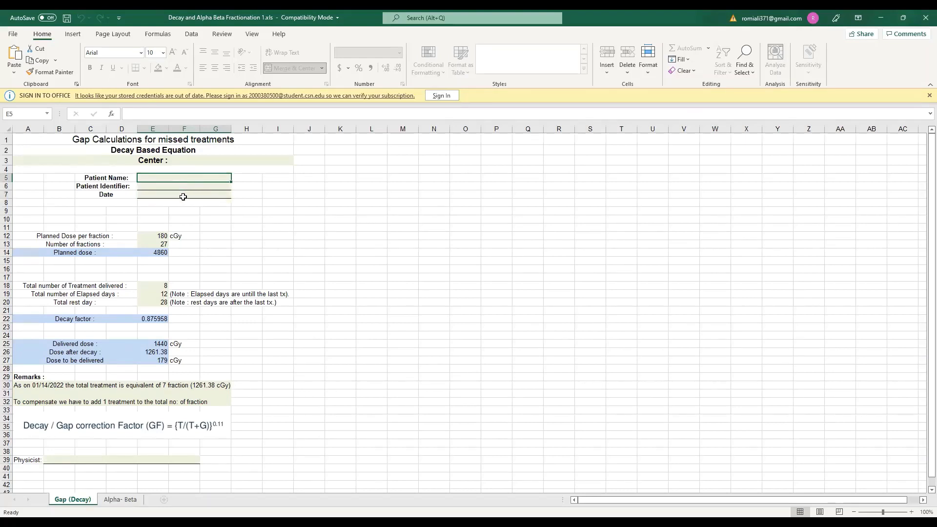
key(Down)
click(183, 197)
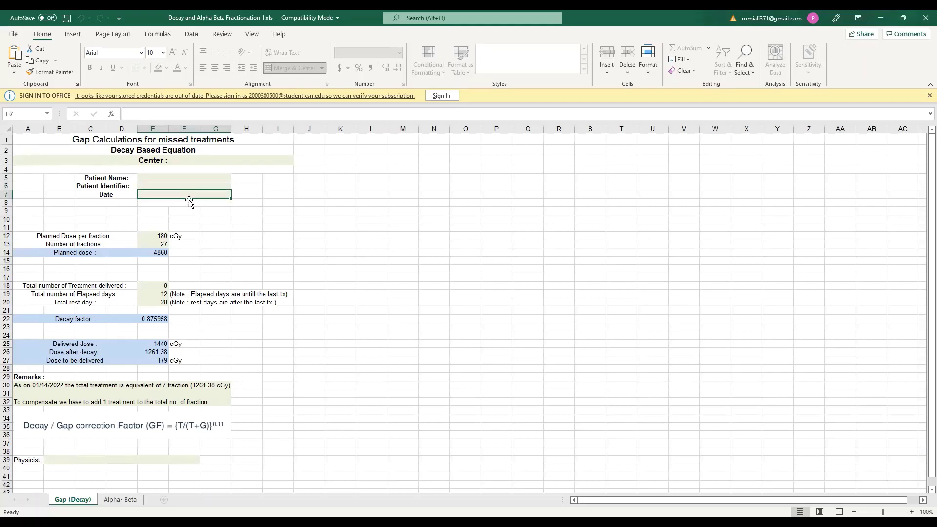
click(179, 181)
click(178, 189)
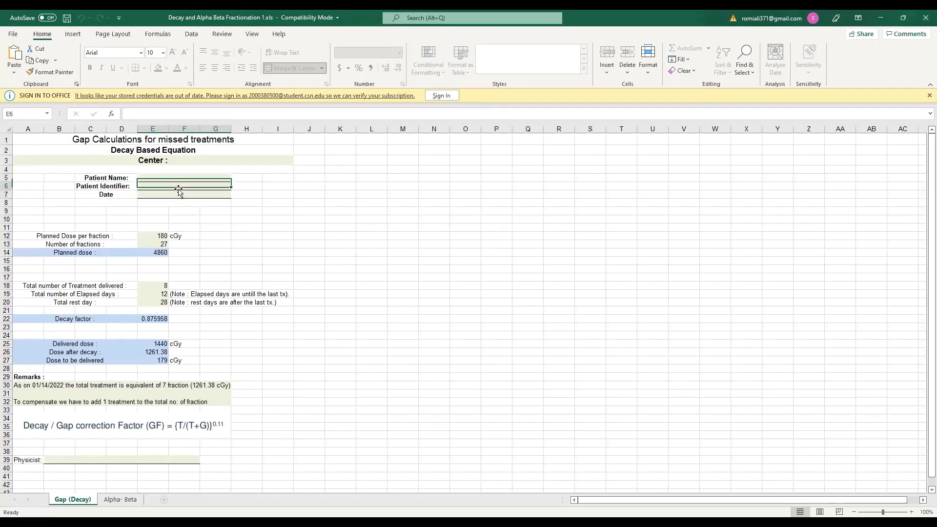
click(179, 195)
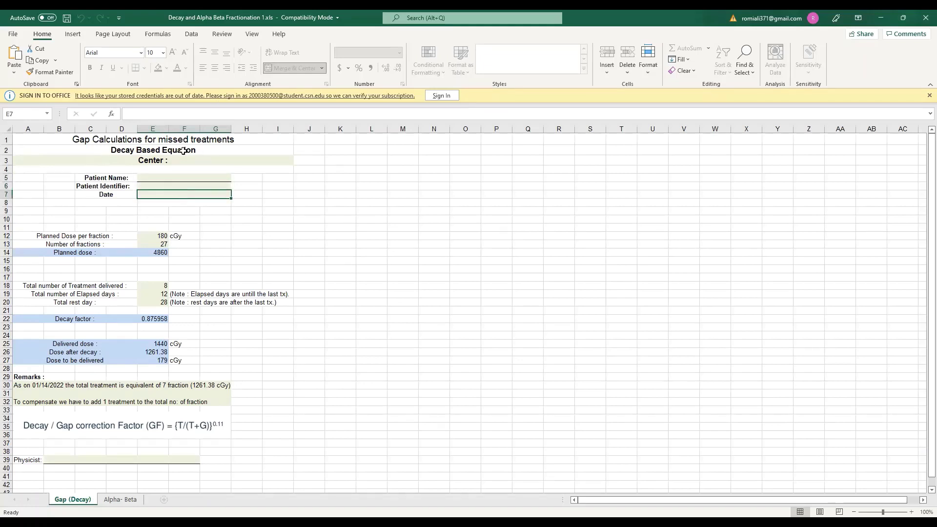
click(173, 178)
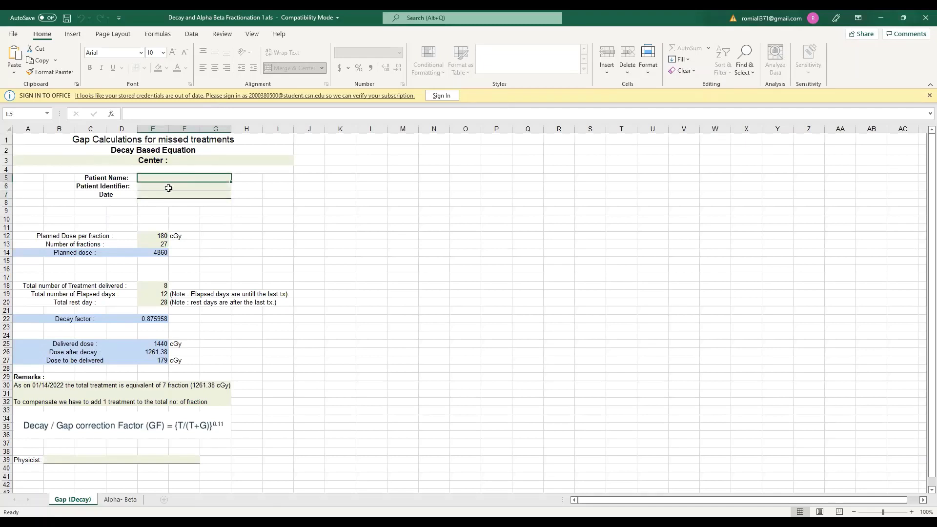
click(169, 188)
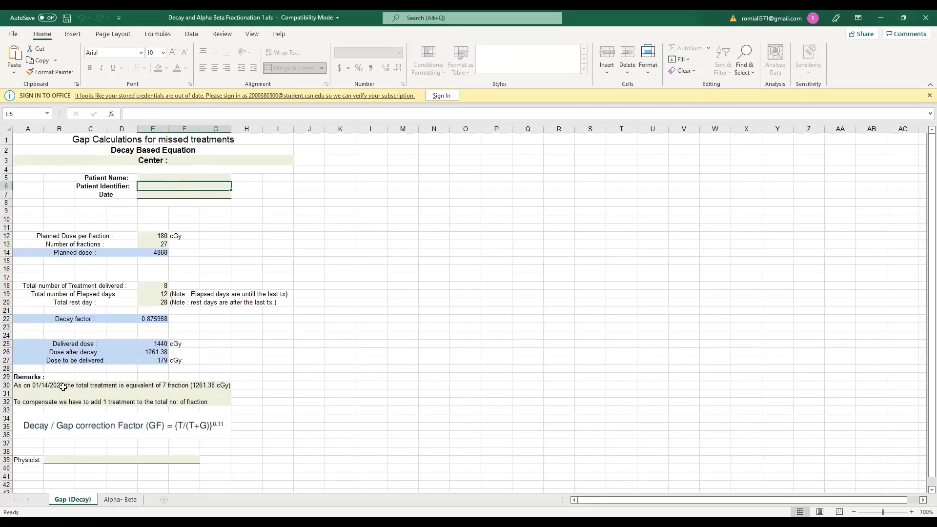
click(174, 163)
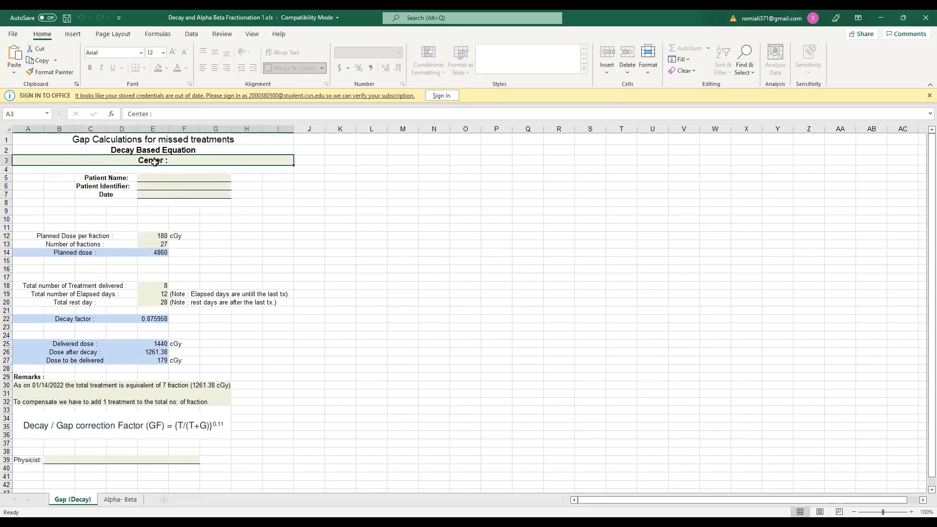
click(147, 186)
click(152, 194)
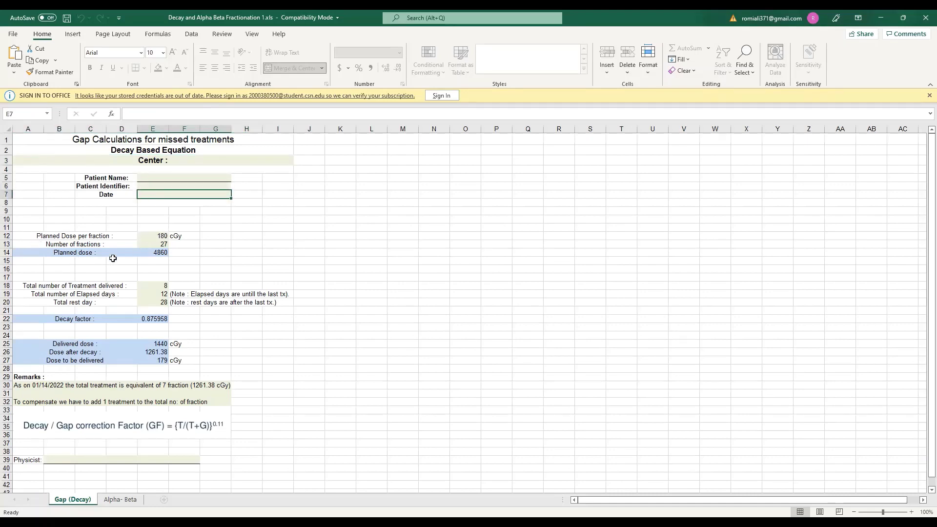
- Set the number of fractions in the planned dose section to 25
click(146, 238)
click(158, 245)
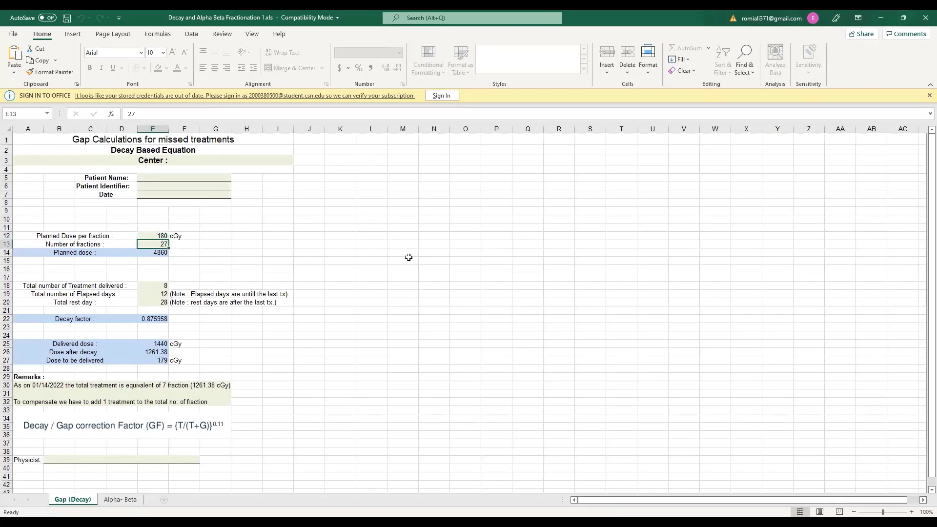
text(25)
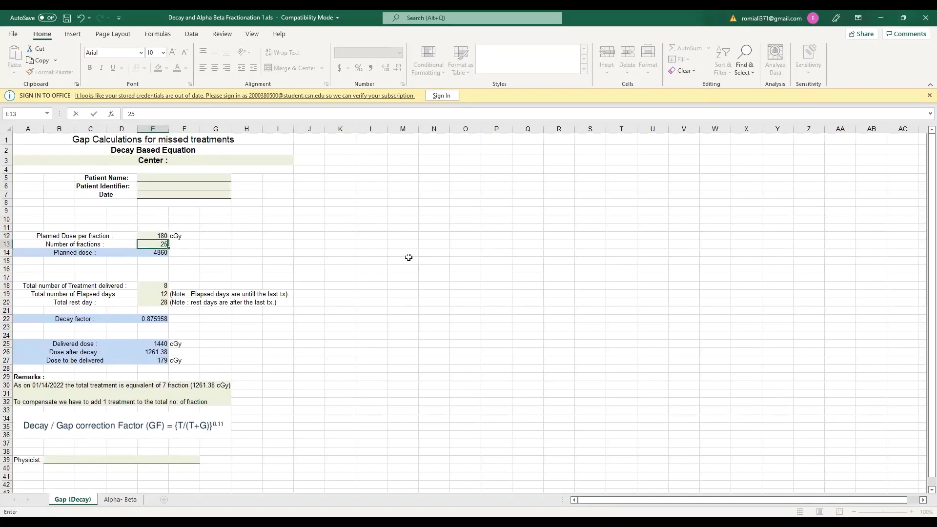
key(Return)
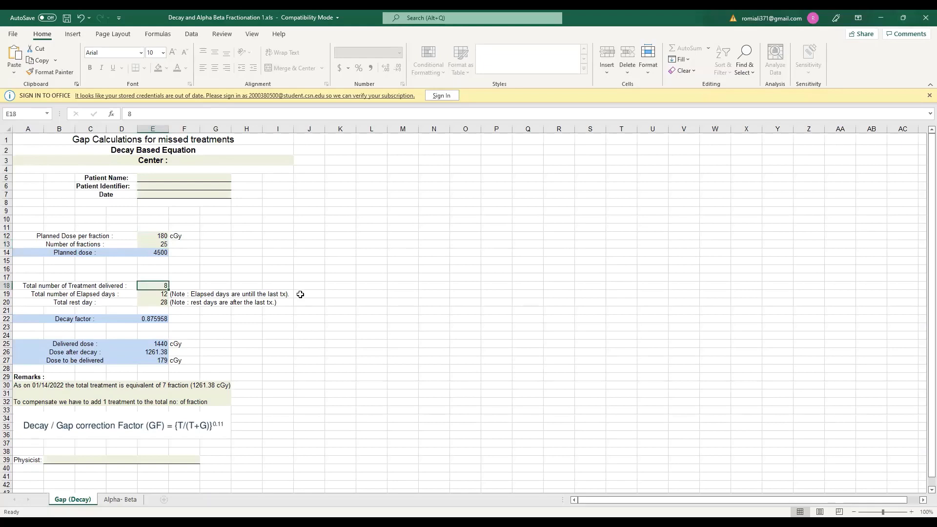
- Examine the elapsed days and total rest day entries along with their explanatory notes
click(154, 295)
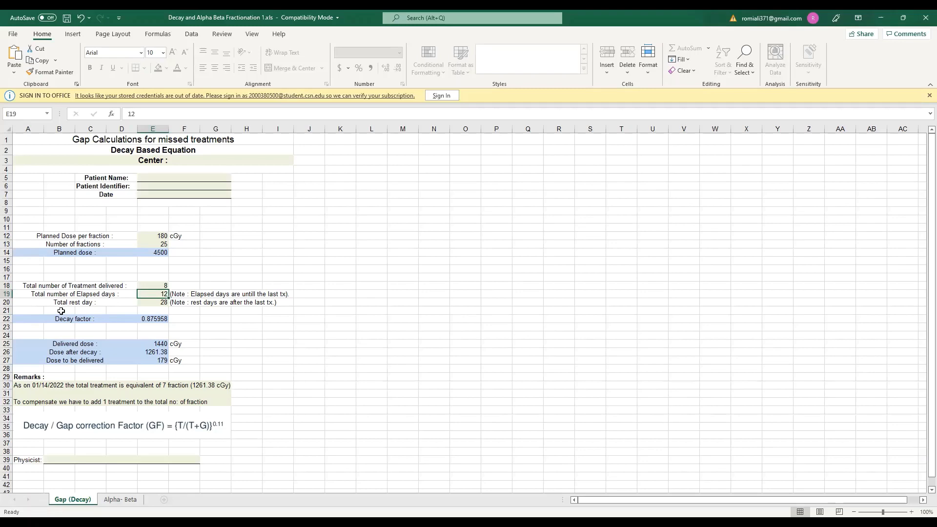
click(151, 303)
click(151, 294)
click(154, 302)
ctrl+scroll(298, 324, up, 4)
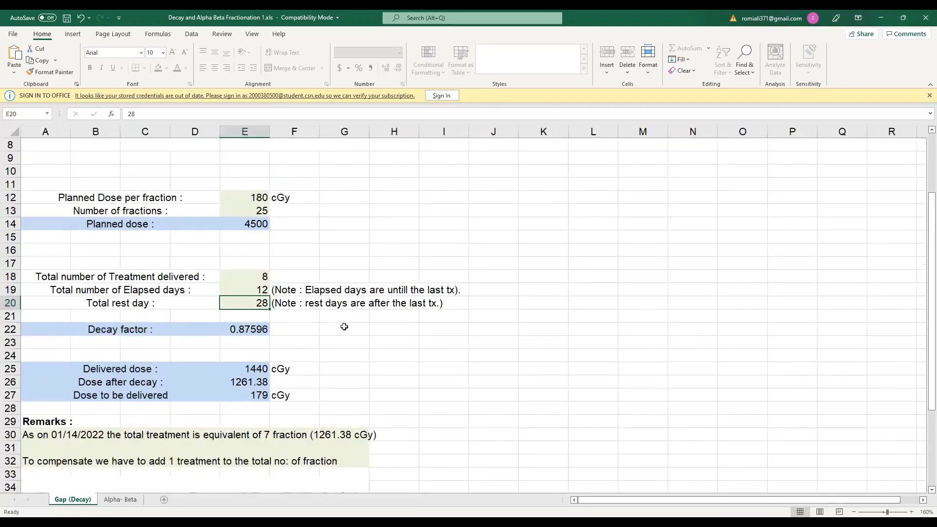
scroll(344, 326, up, 2)
ctrl+scroll(344, 327, up, 1)
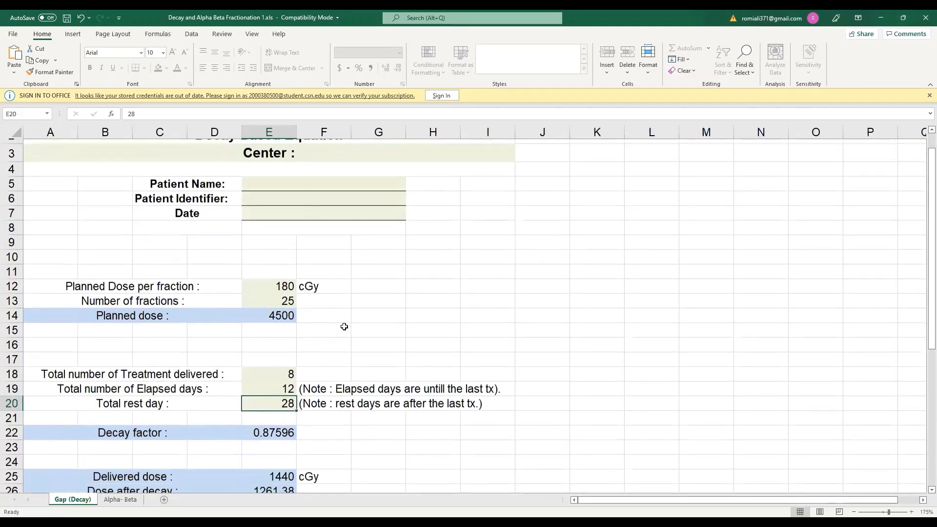
scroll(344, 327, down, 1)
scroll(341, 326, up, 2)
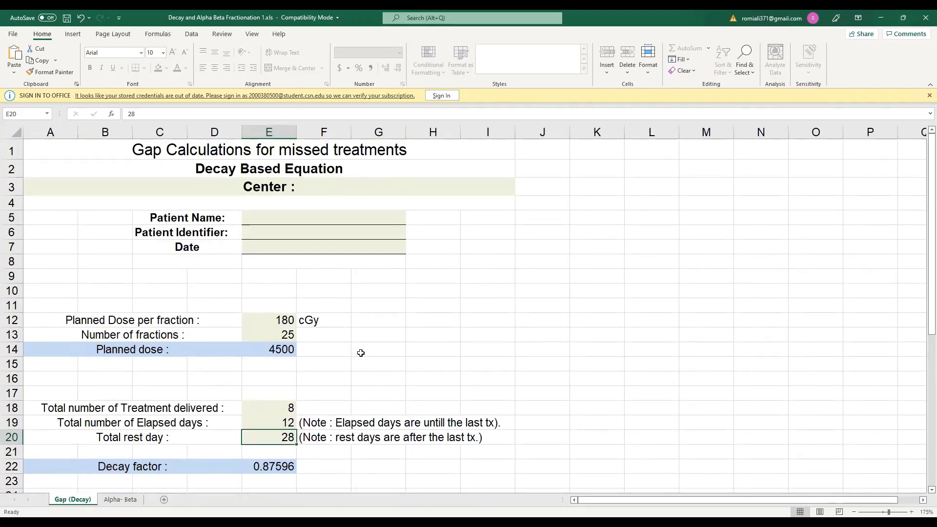
scroll(361, 352, down, 1)
scroll(361, 353, up, 1)
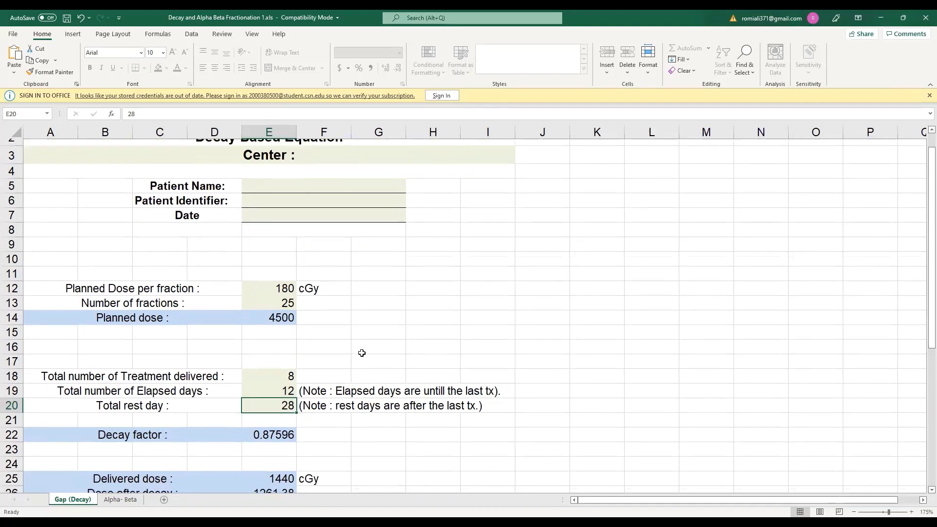
scroll(362, 353, up, 1)
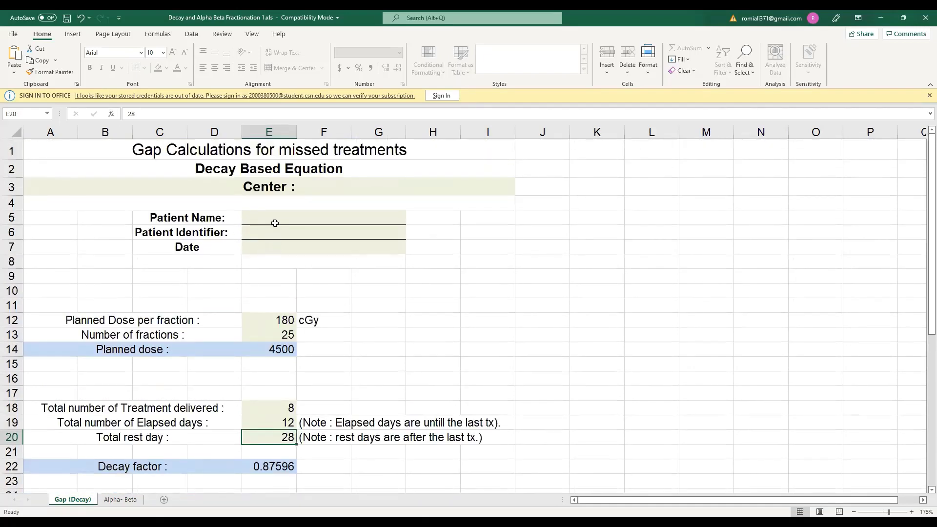
- Go over the fillable cells from the date through planned dose per fraction, fractions, treatments delivered, elapsed days and rest days
click(269, 247)
scroll(272, 264, down, 2)
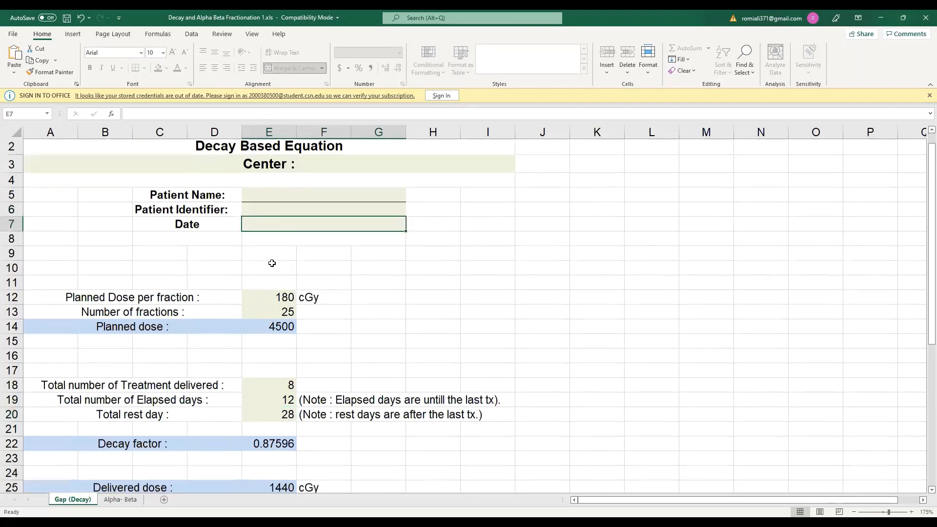
scroll(273, 222, down, 1)
click(273, 220)
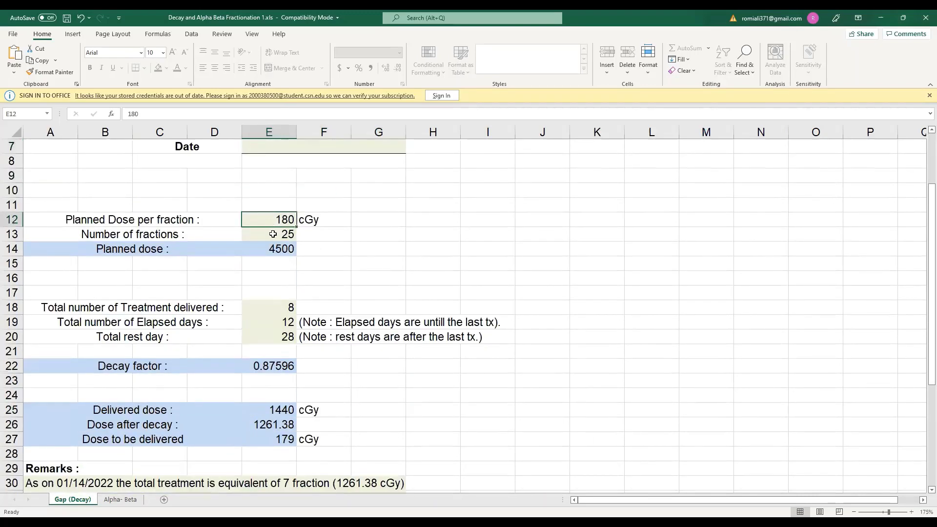
click(273, 235)
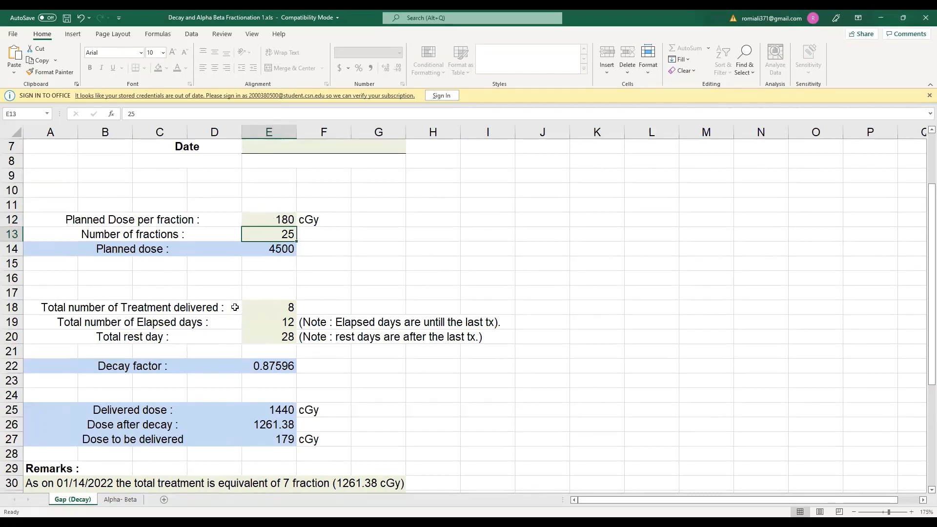
click(279, 309)
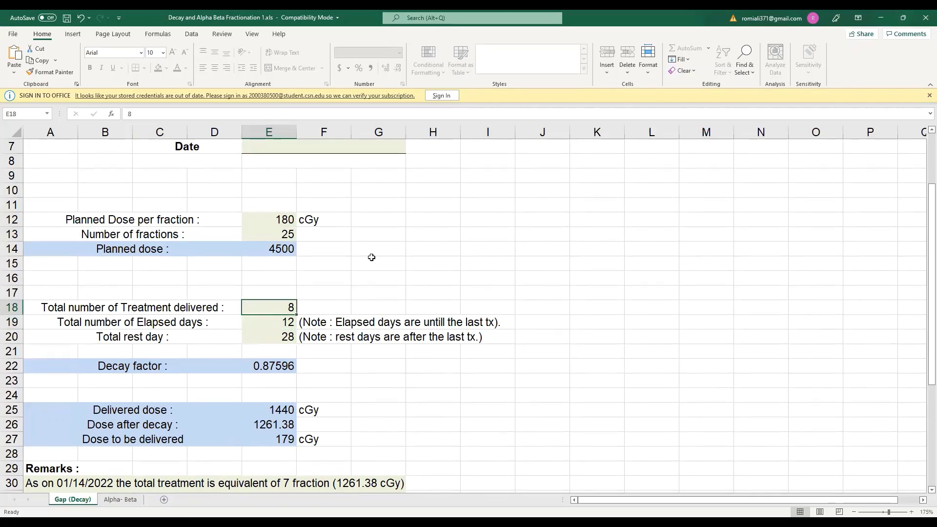
click(275, 319)
click(279, 335)
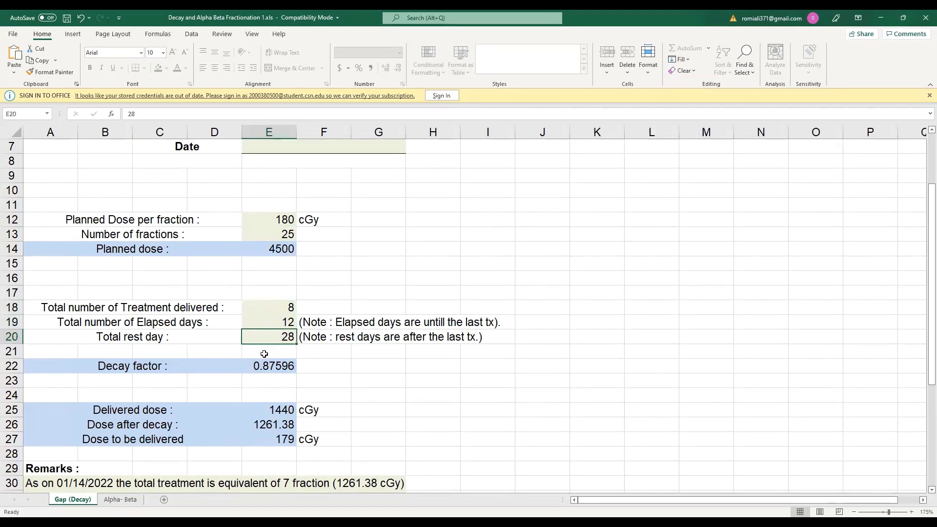
- Examine the calculated dose results, the editable remarks in rows 30 to 32, the gap correction formula and the physicist field
scroll(264, 353, down, 3)
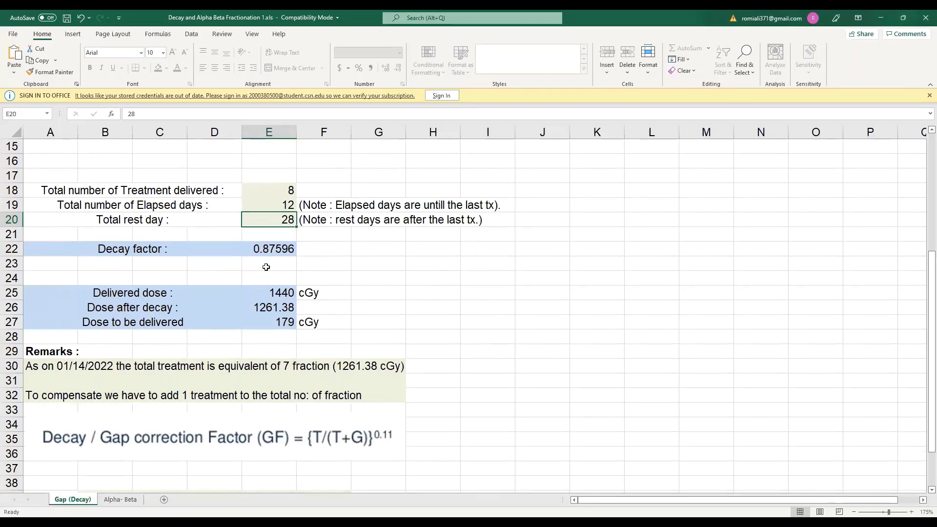
scroll(269, 288, up, 2)
scroll(83, 330, down, 2)
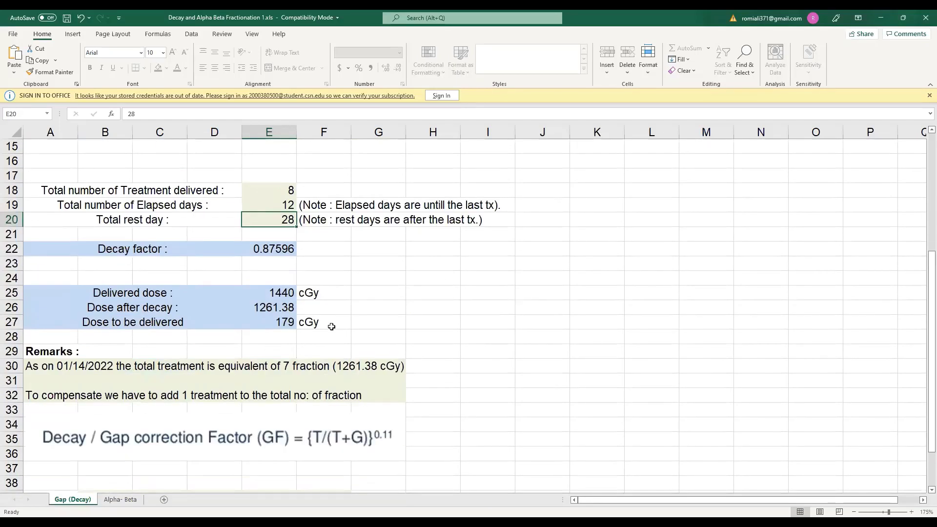
click(47, 372)
click(50, 385)
click(54, 397)
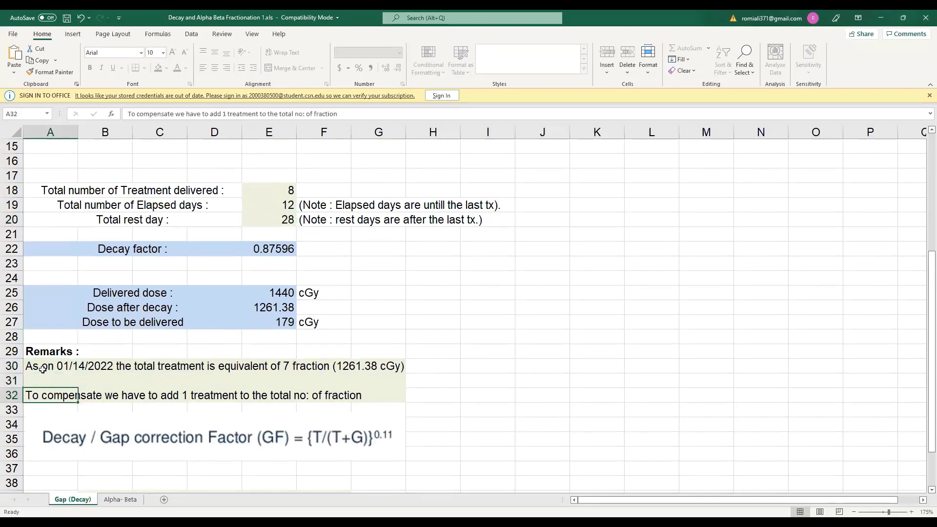
click(41, 370)
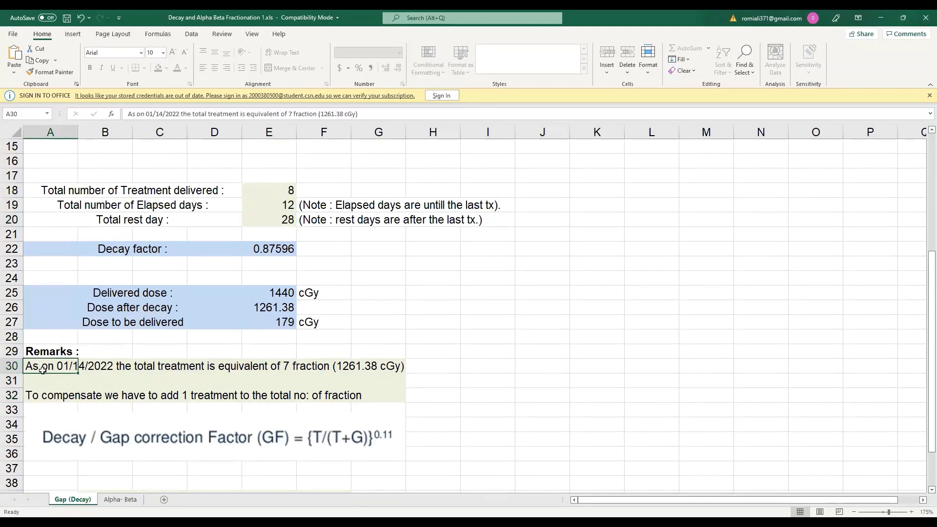
click(46, 381)
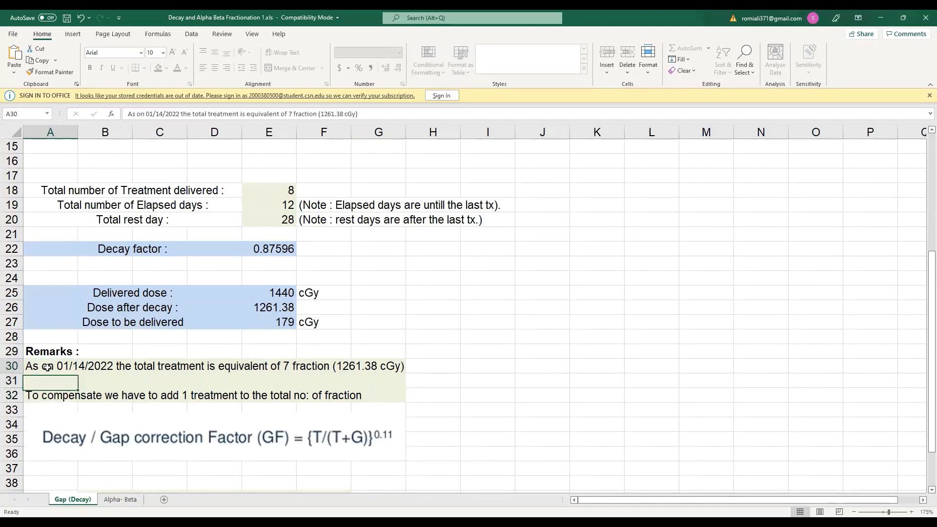
click(64, 396)
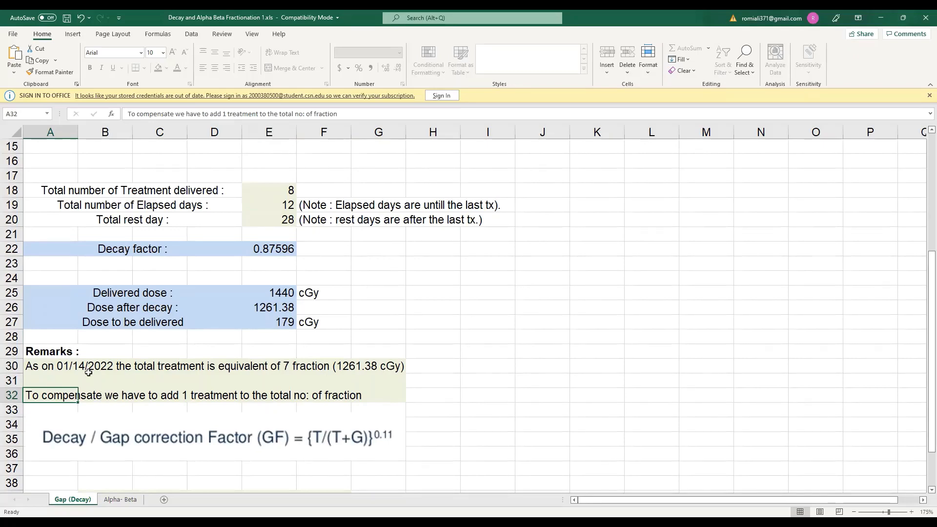
drag(31, 367, 345, 398)
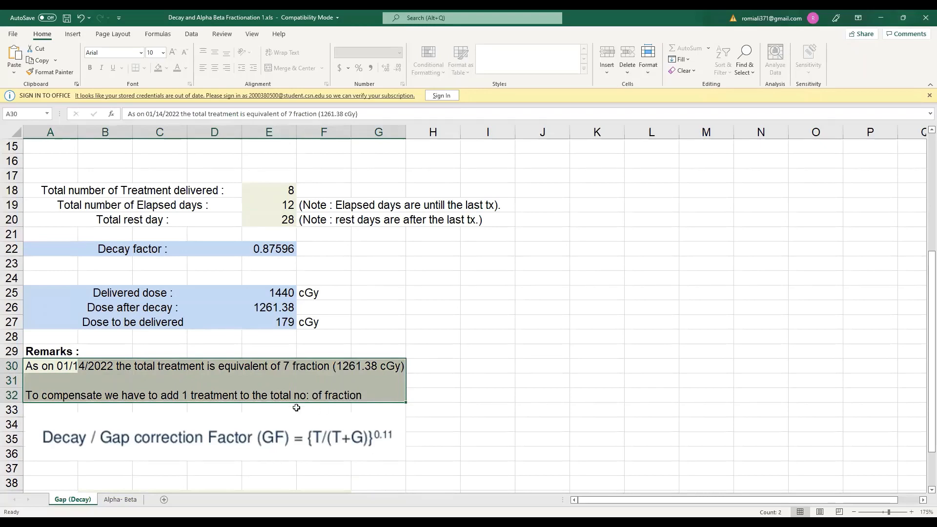
scroll(137, 412, down, 2)
click(227, 412)
scroll(227, 412, down, 1)
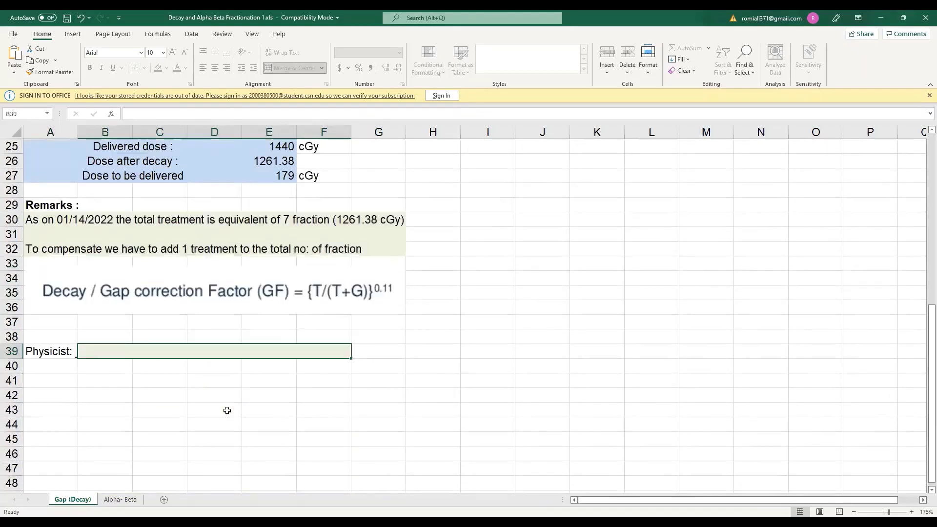
scroll(227, 411, down, 1)
scroll(227, 411, up, 9)
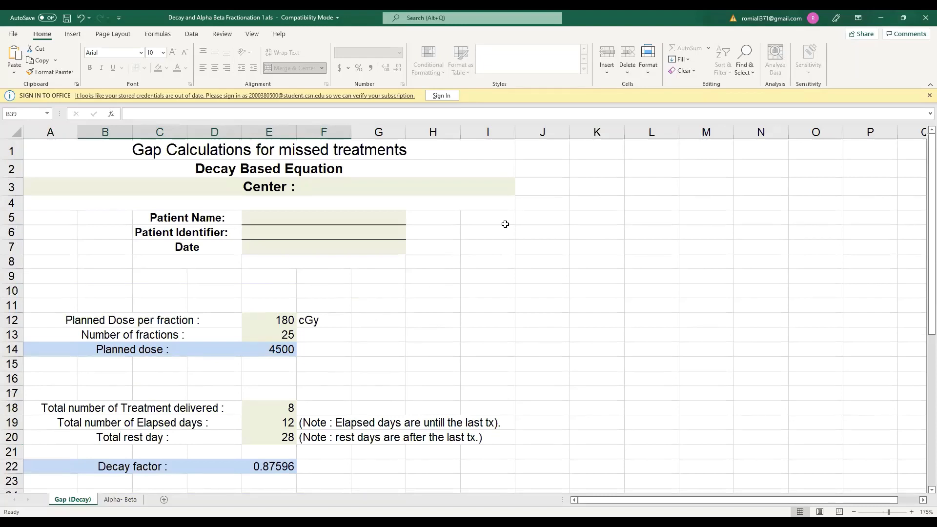
- Unprotect the Gap (Decay) sheet and display the formula behind the decay factor in E22
click(226, 35)
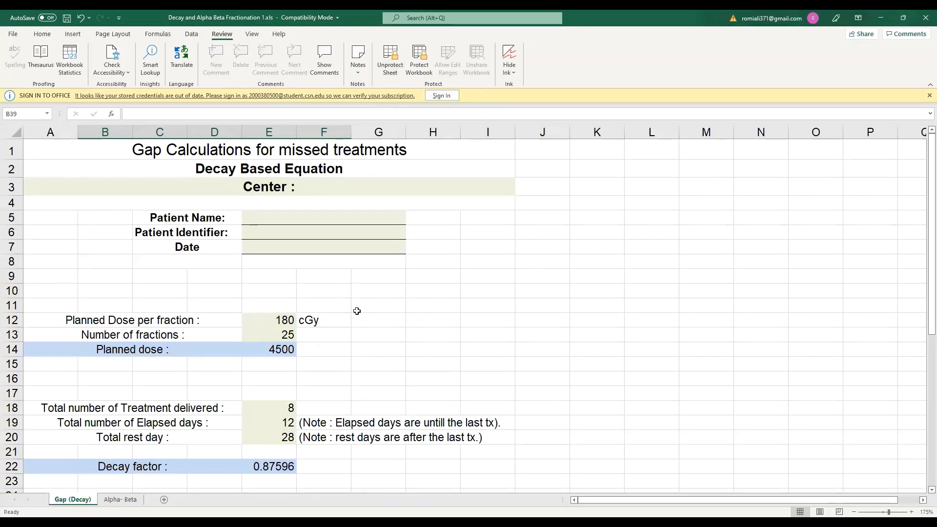
click(390, 63)
click(542, 276)
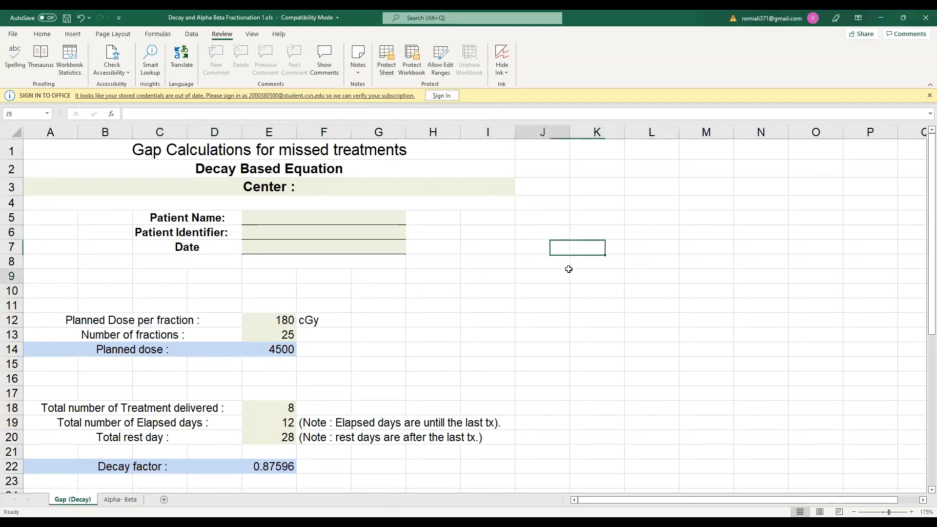
click(271, 469)
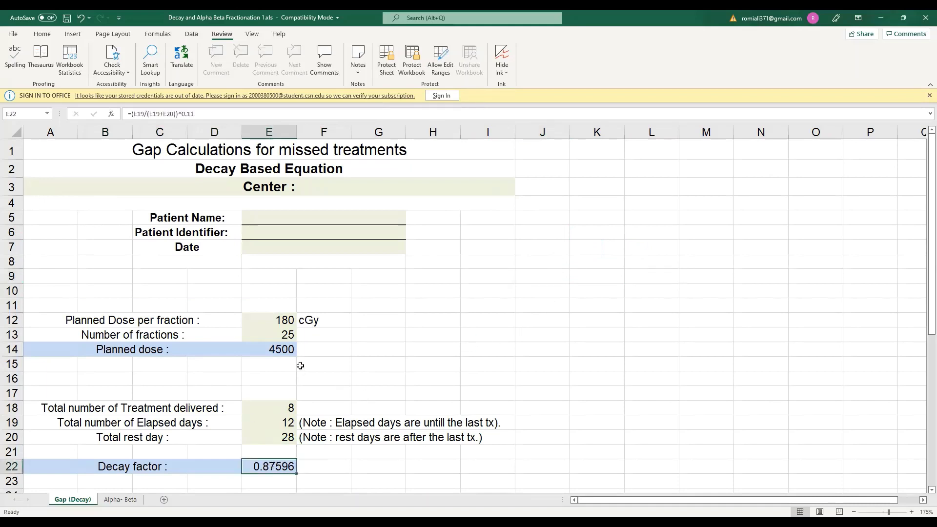
- Display the formula behind the planned dose in E14 and look over the delivered dose and patient name cells
click(272, 348)
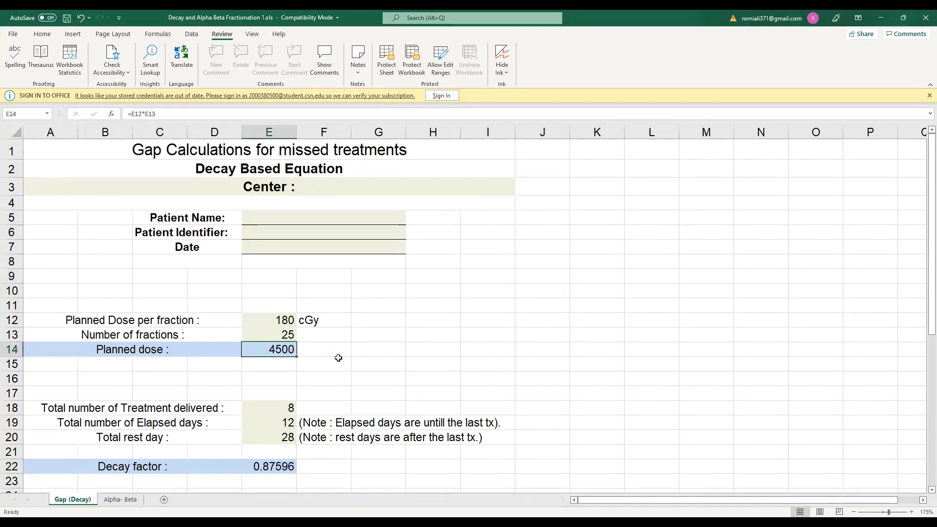
scroll(336, 385, down, 1)
scroll(307, 390, down, 2)
scroll(293, 376, down, 2)
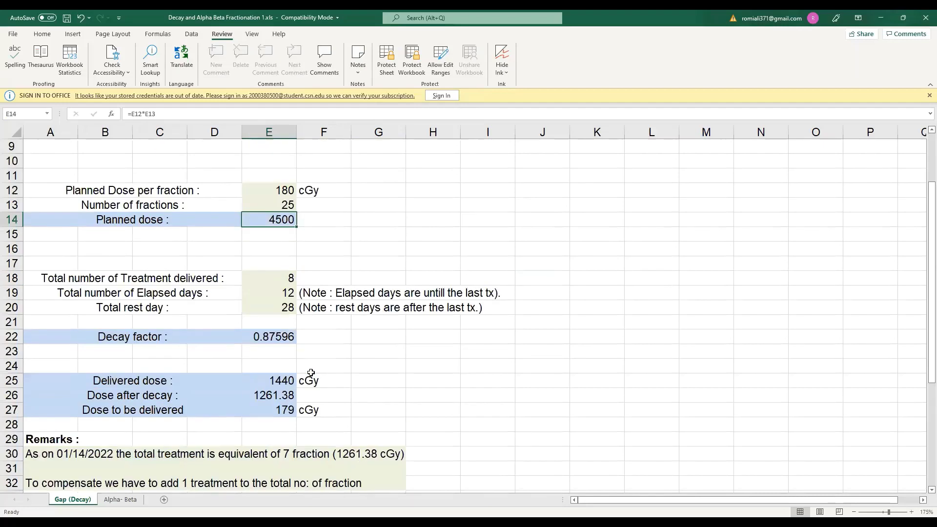
click(288, 379)
scroll(322, 303, up, 4)
click(303, 218)
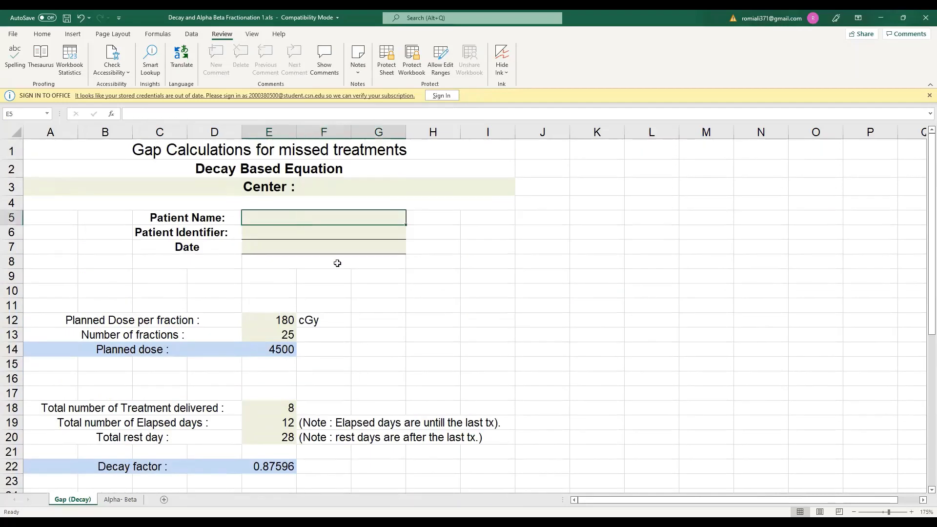
- Enter the weekday initials m, t, w, t, f, s, s across K9 to Q9 beside the calculation
click(565, 281)
click(607, 278)
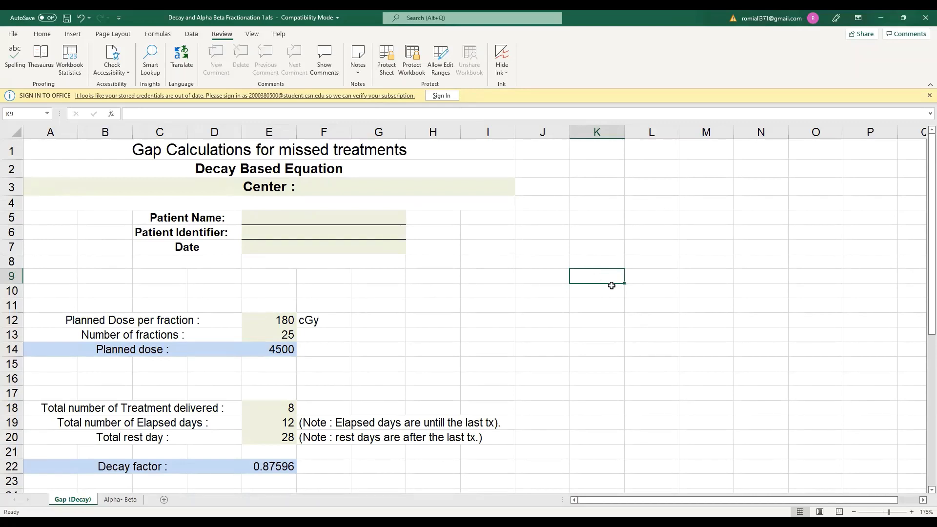
text(m)
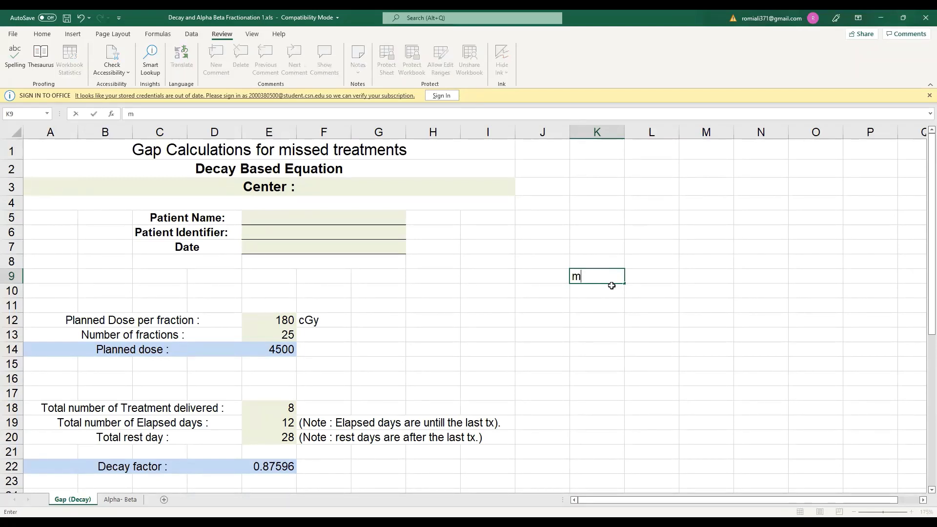
key(Tab)
text(t)
key(Tab)
text(w)
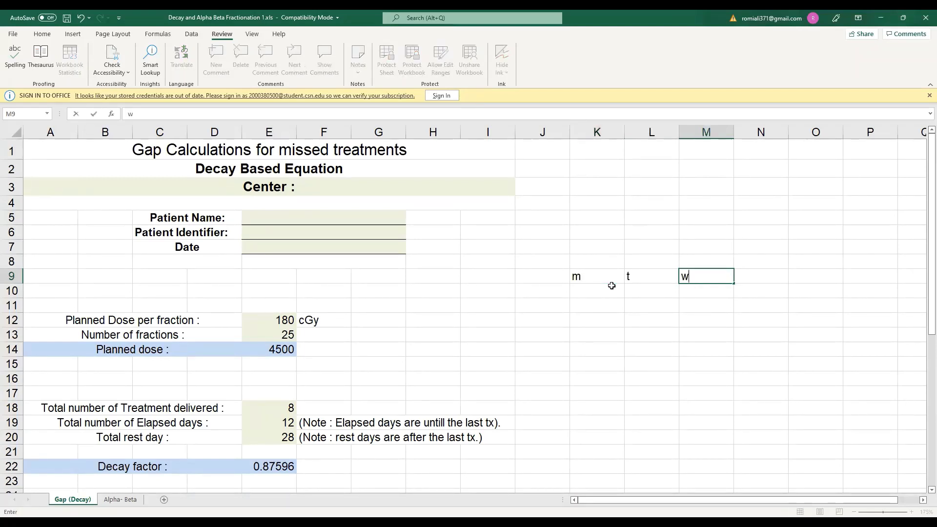
key(Tab)
text(t)
key(Tab)
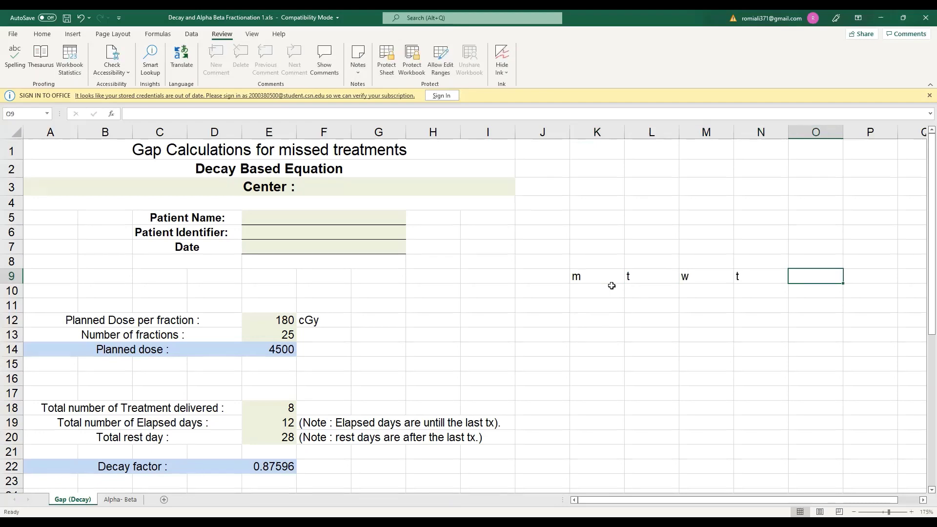
text(f)
key(Tab)
text(s)
key(Tab)
text(s)
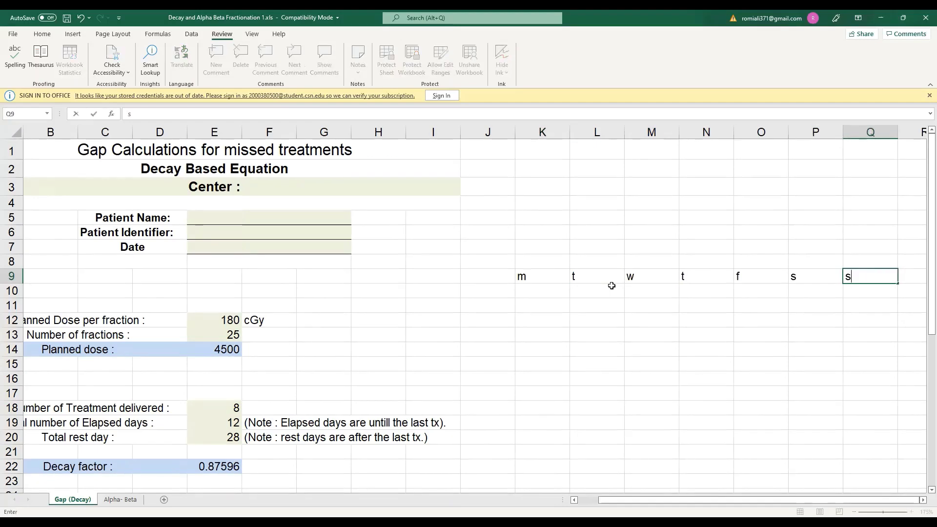
key(Tab)
- Number the Monday to Friday treatments 1 to 5 in cells K10 through O10
click(480, 295)
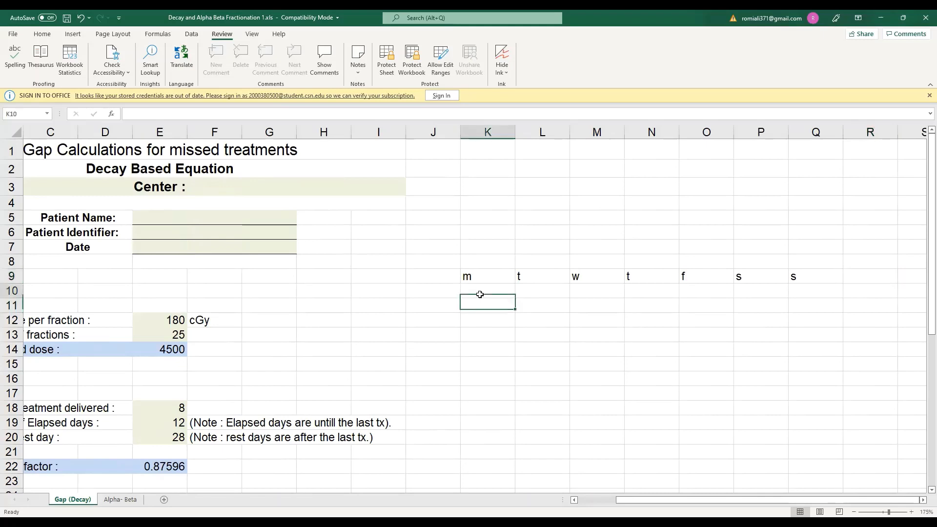
text(1)
key(Tab)
text(2)
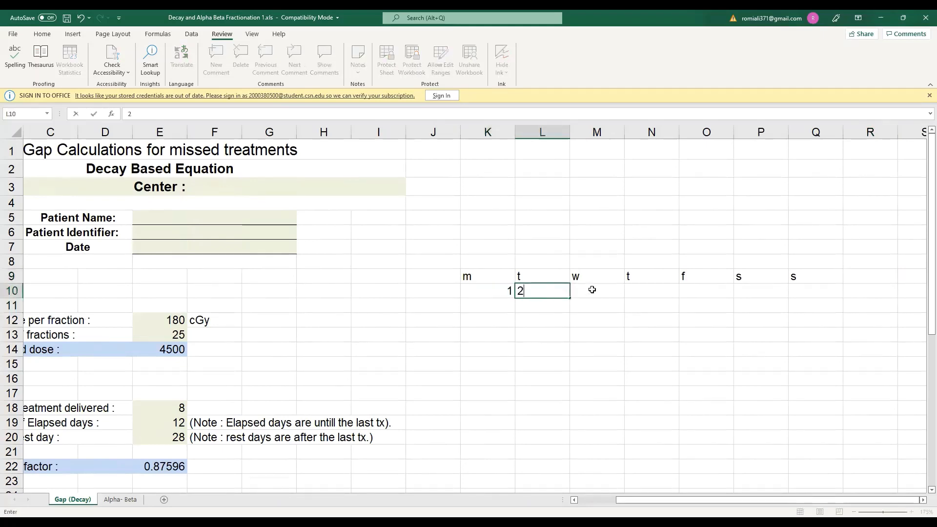
key(Tab)
text(3)
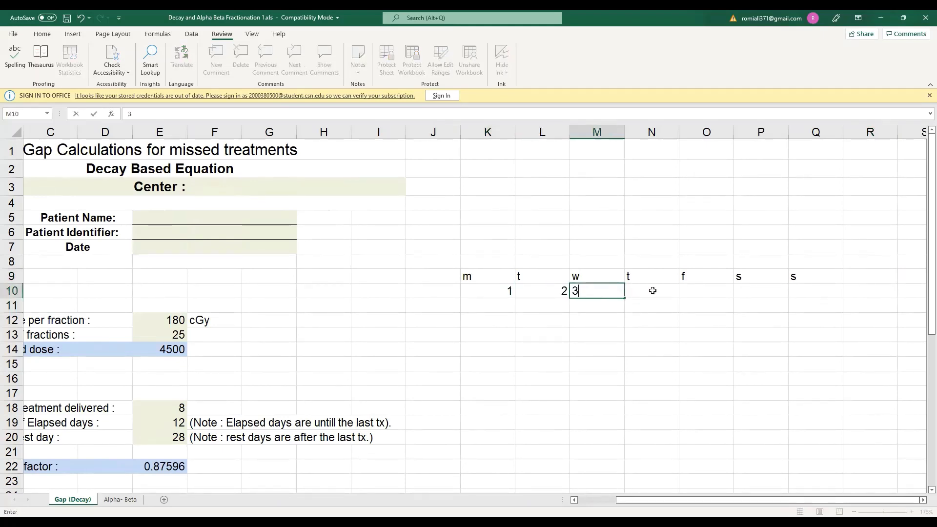
key(Tab)
text(4)
key(Tab)
text(5)
key(Tab)
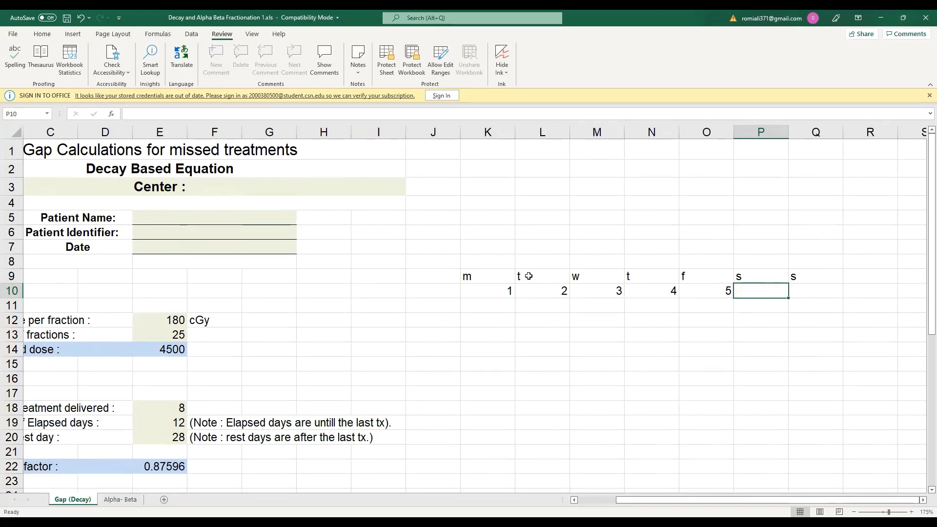
- Go through the day cells in row 10 one by one, from Tuesday to the weekend
click(519, 291)
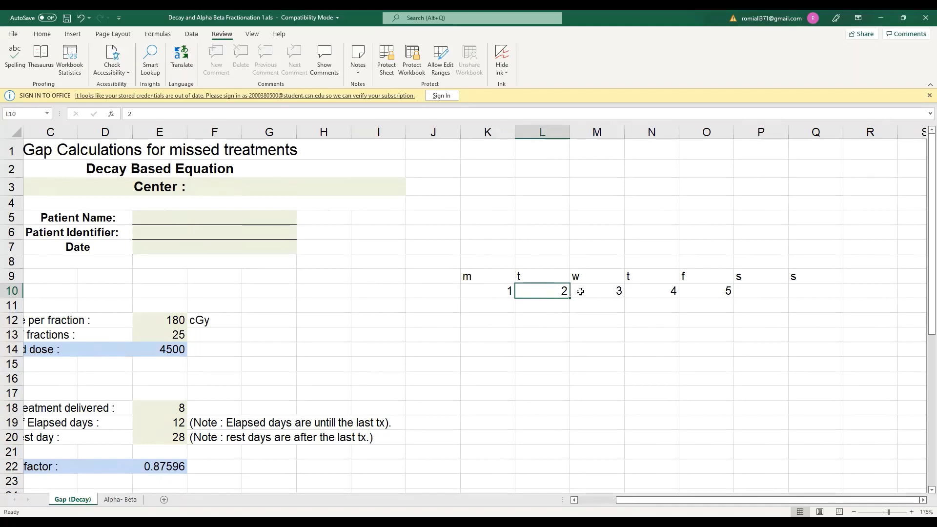
click(610, 289)
click(664, 289)
click(717, 290)
click(772, 291)
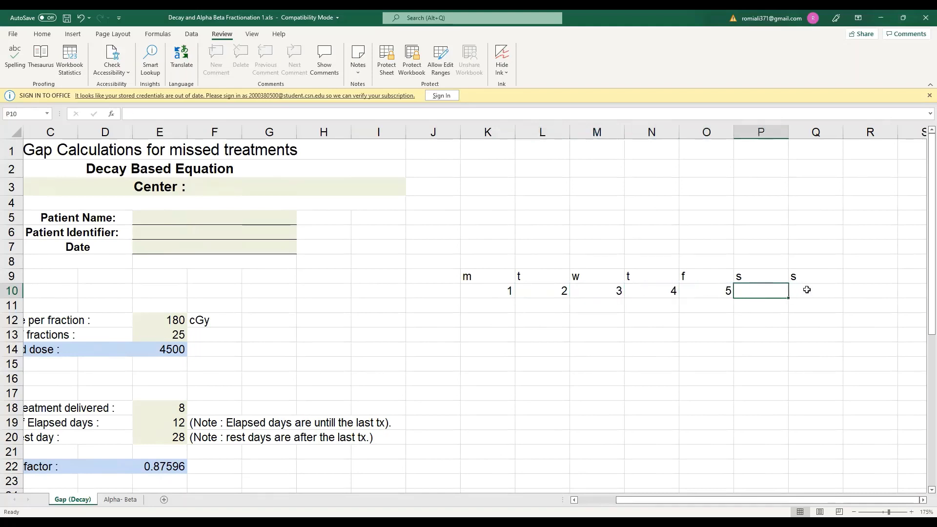
click(807, 290)
- Add m in R9 for the following Monday and compare the timeline with the elapsed days entry in E19
click(868, 277)
text(m)
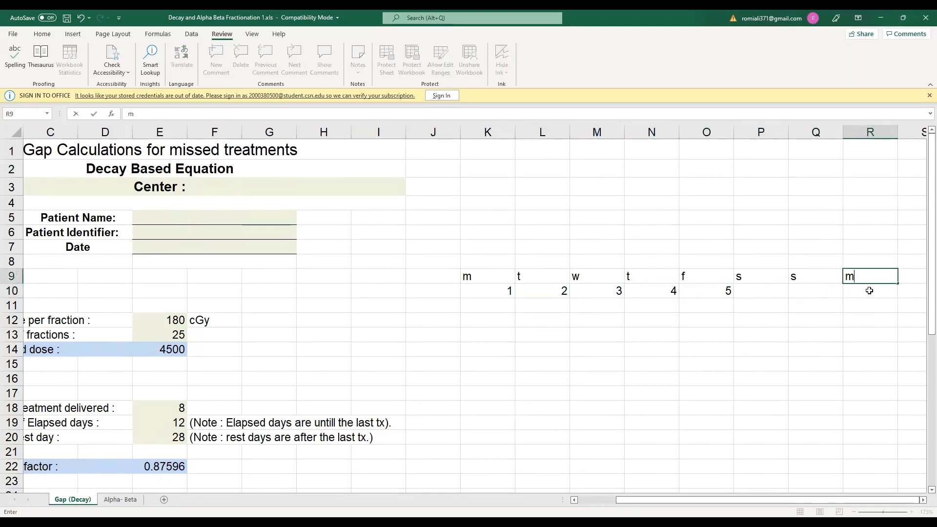
click(866, 291)
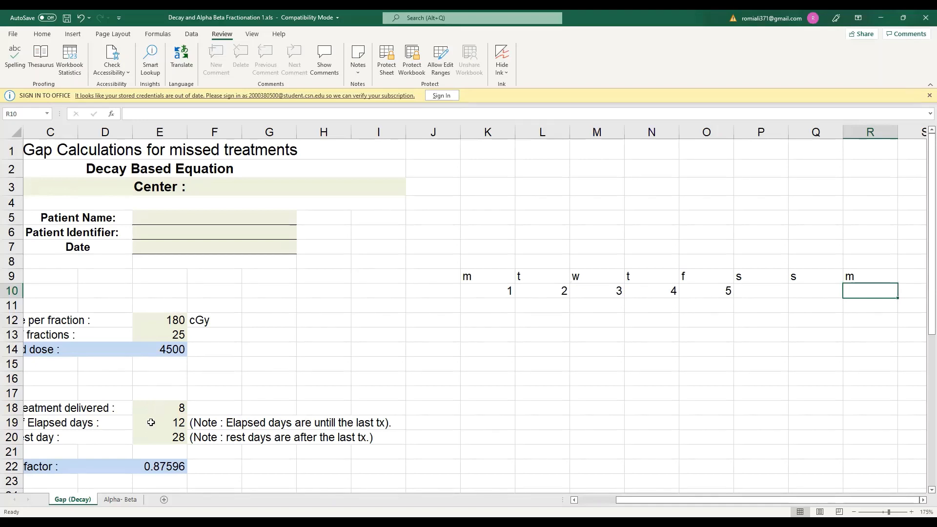
click(167, 420)
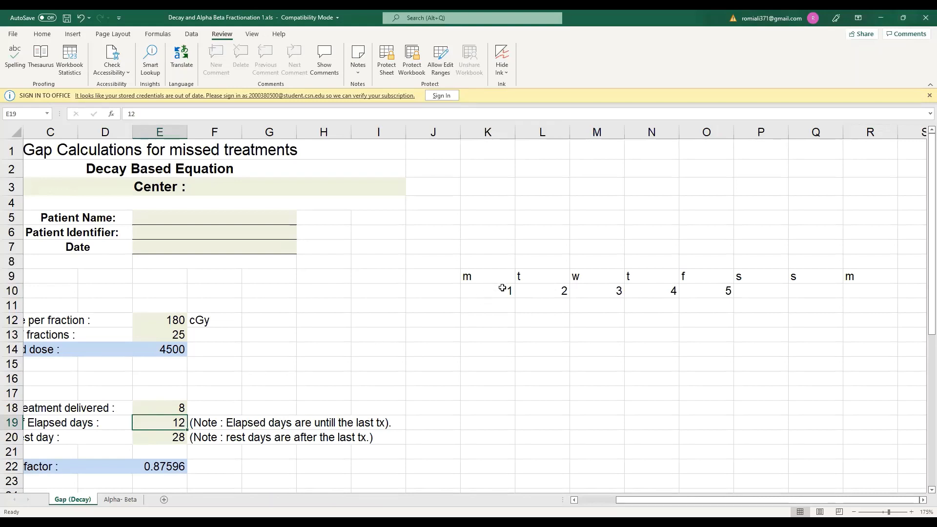
click(854, 294)
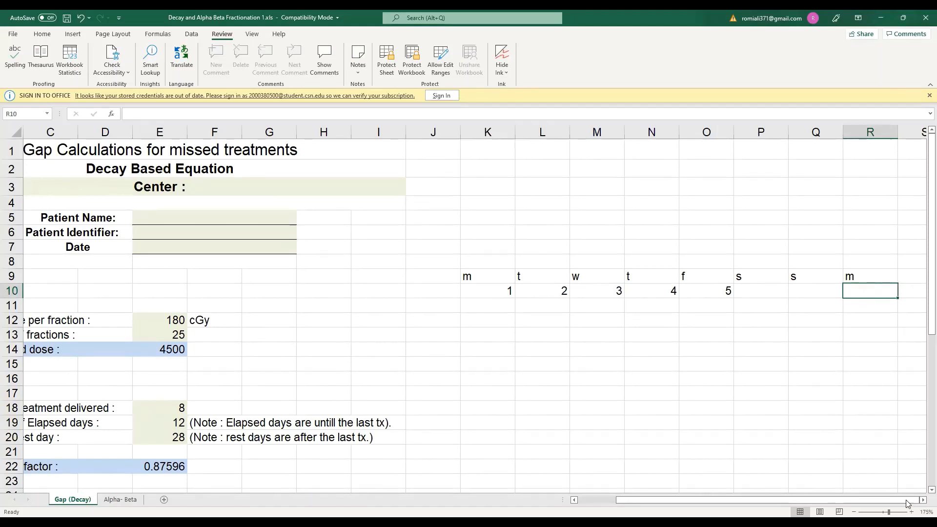
- Enter w in T9 for the second Wednesday and treatment number 8 beneath it in T10
scroll(794, 287, right, 3)
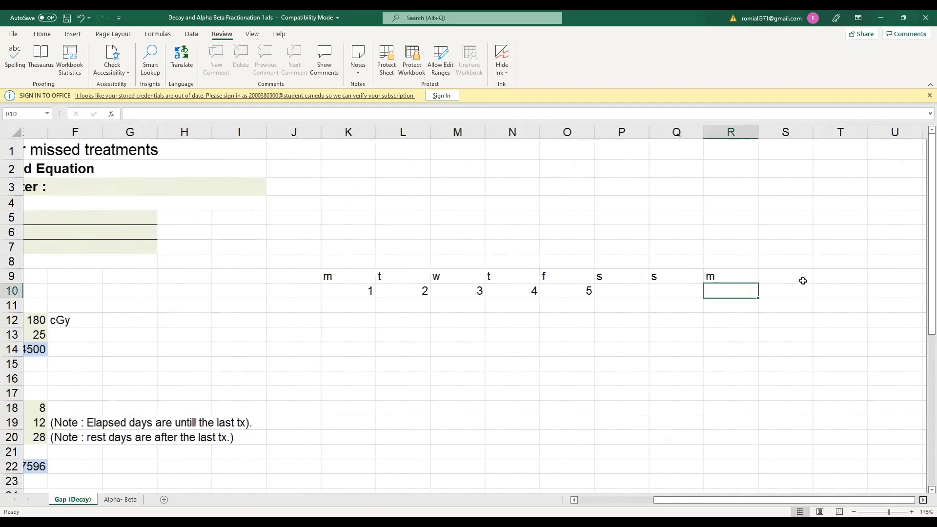
scroll(801, 277, right, 1)
click(801, 276)
text(w)
key(Return)
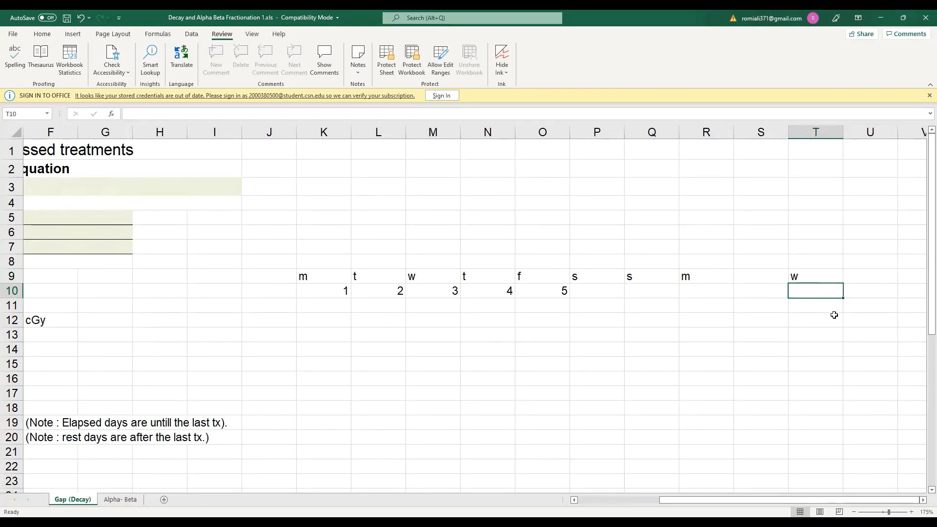
text(8)
key(Return)
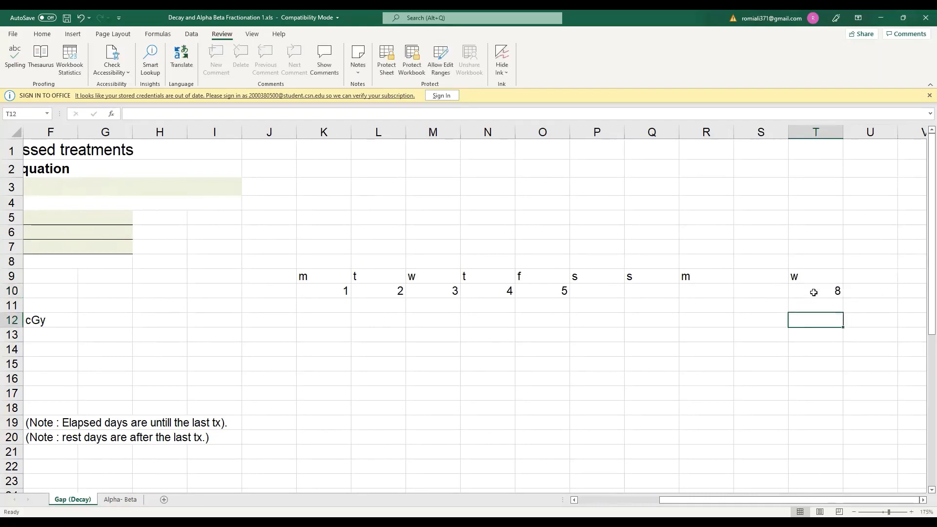
click(800, 287)
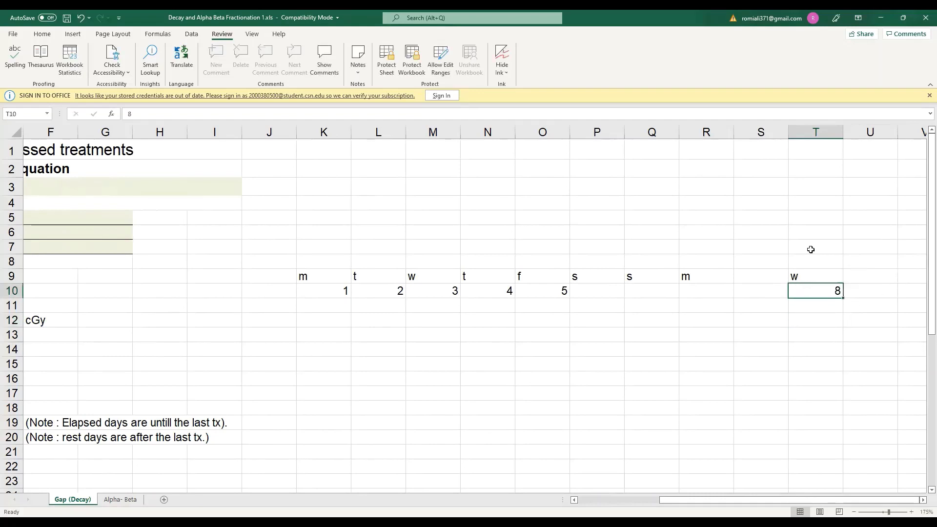
- Enter th in U9 and select the rest-day period from U9 onward across rows 9 and 10
click(869, 279)
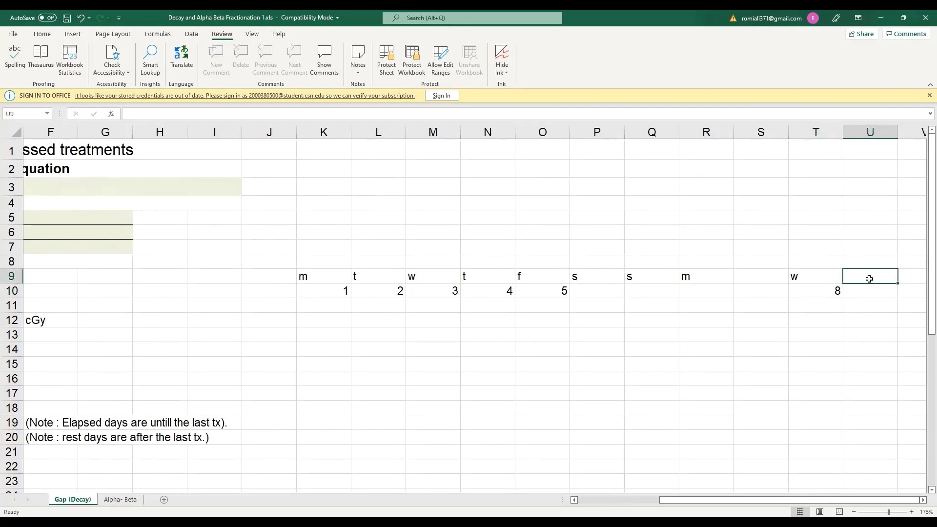
text(th)
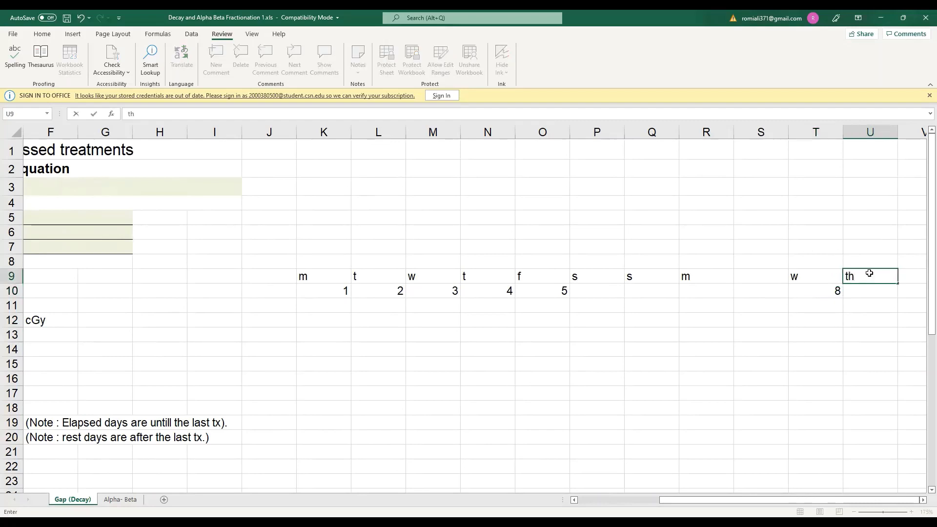
key(Return)
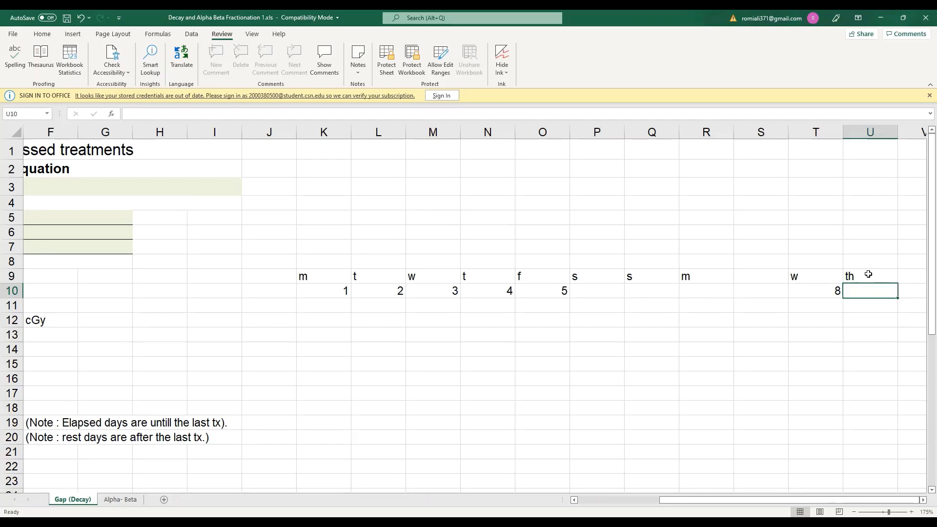
click(908, 277)
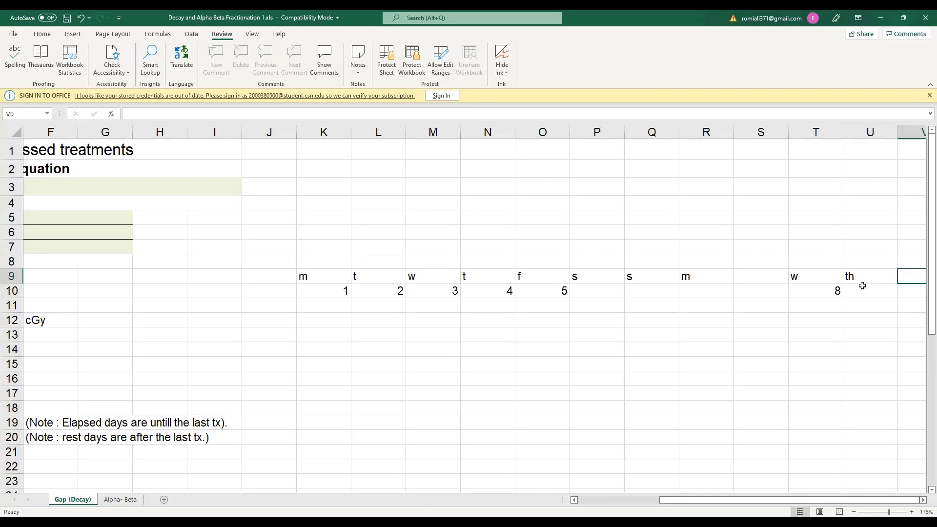
drag(858, 275, 912, 288)
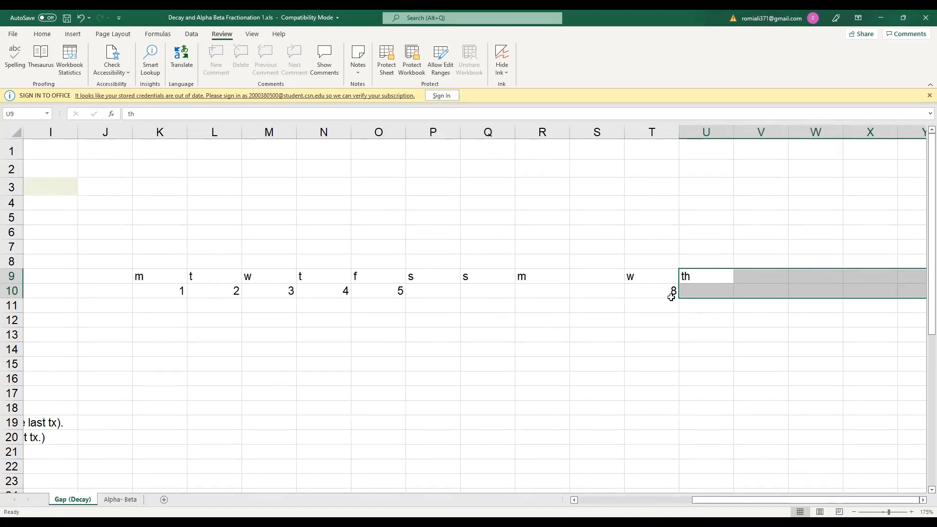
- Examine the decay factor formula in E22 together with the elapsed day and rest day cells it references
click(587, 503)
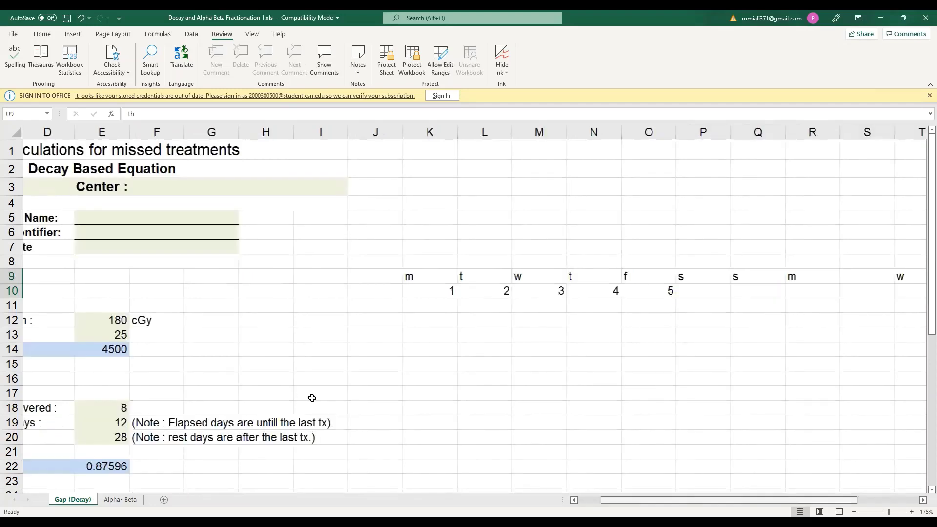
click(283, 422)
key(Down)
key(Down)
key(Down)
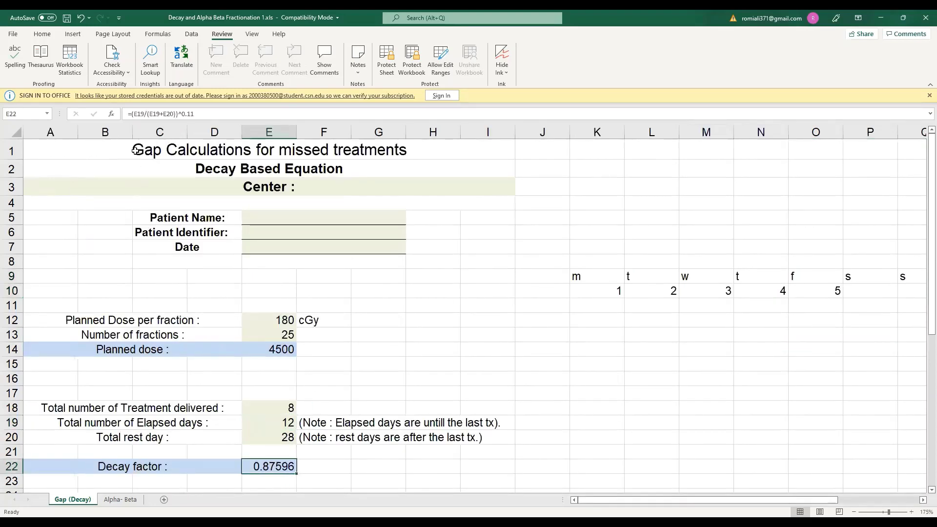
double_click(271, 471)
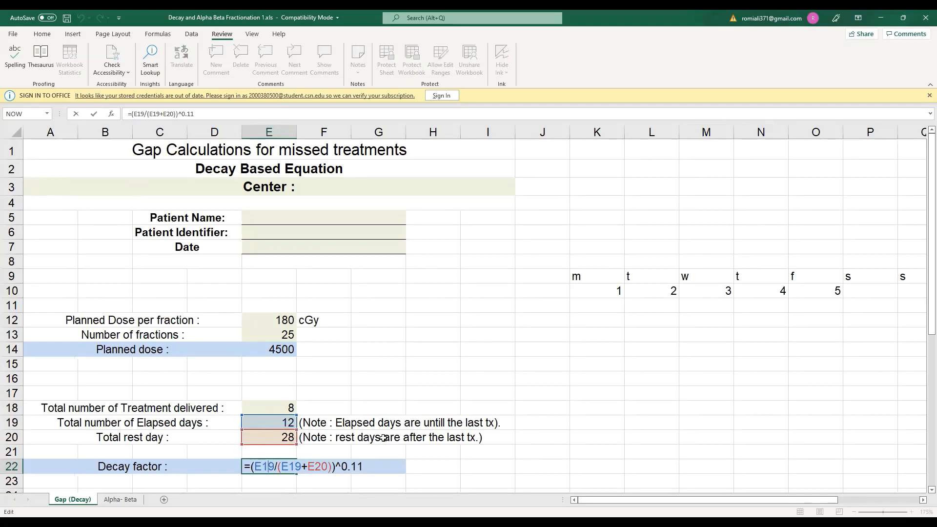
key(Return)
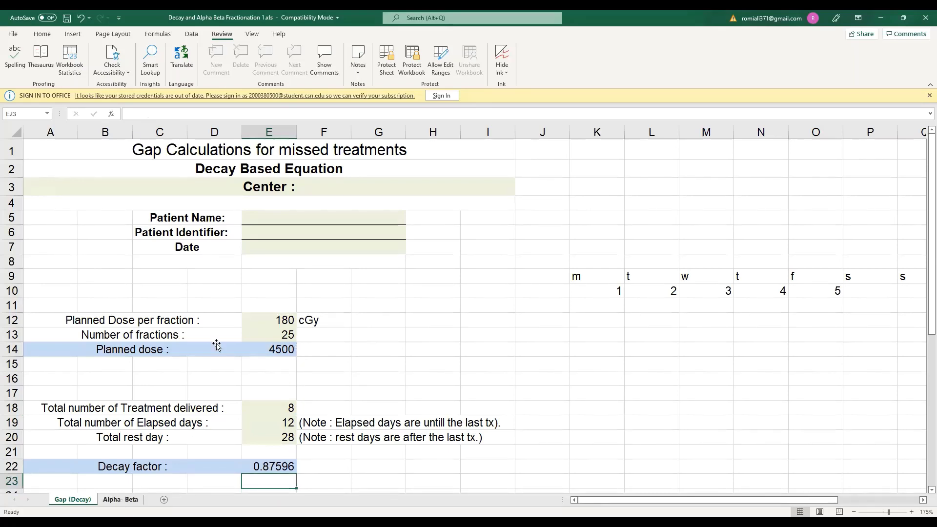
- Open the Alpha- Beta sheet and examine its dose inputs, calculated results and BED formulas
key(ctrl+Page_Down)
scroll(141, 347, down, 1)
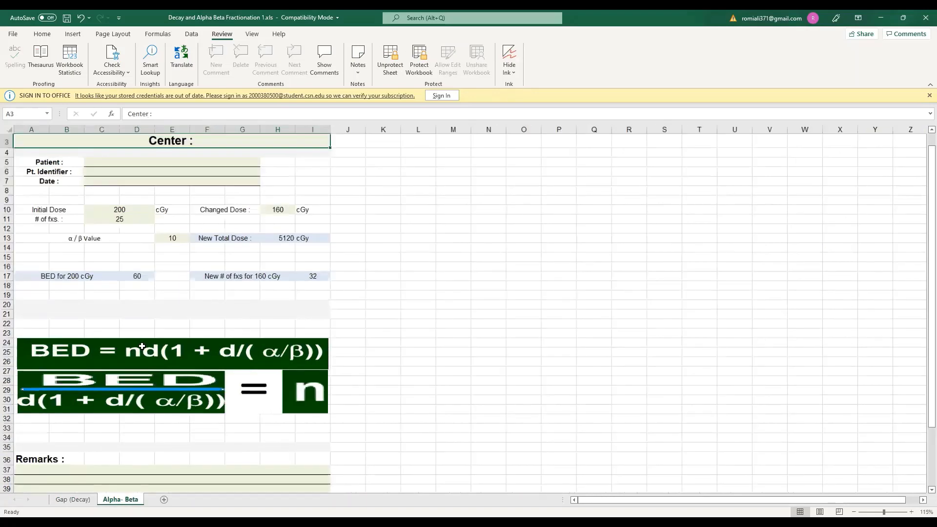
ctrl+scroll(270, 313, up, 5)
scroll(152, 370, up, 1)
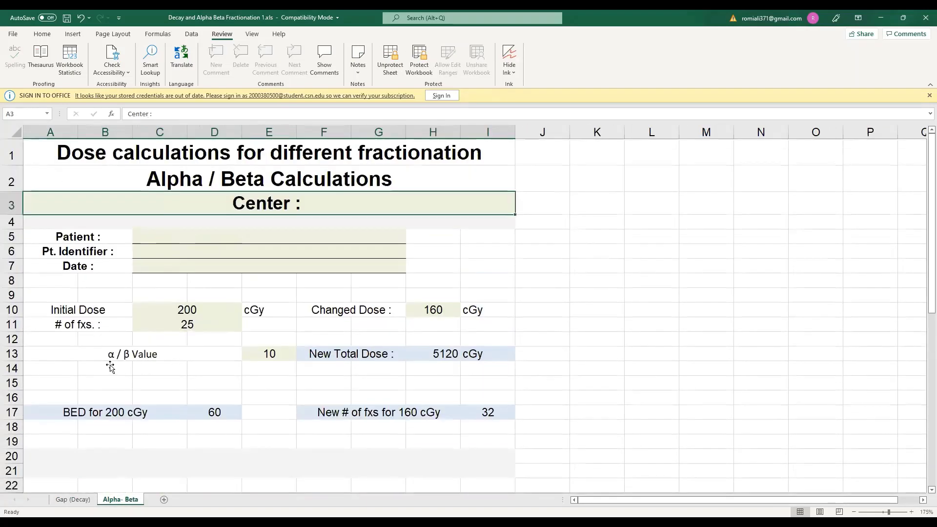
scroll(108, 367, down, 3)
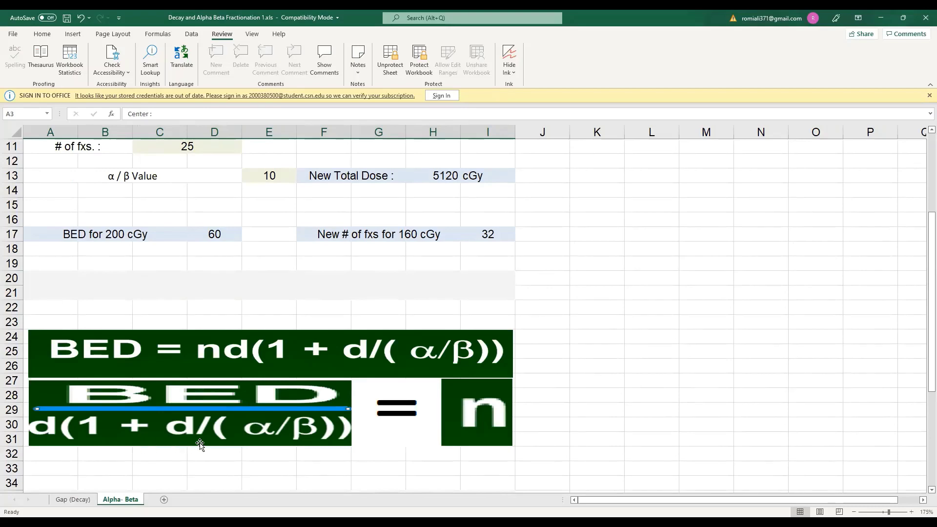
scroll(165, 322, up, 3)
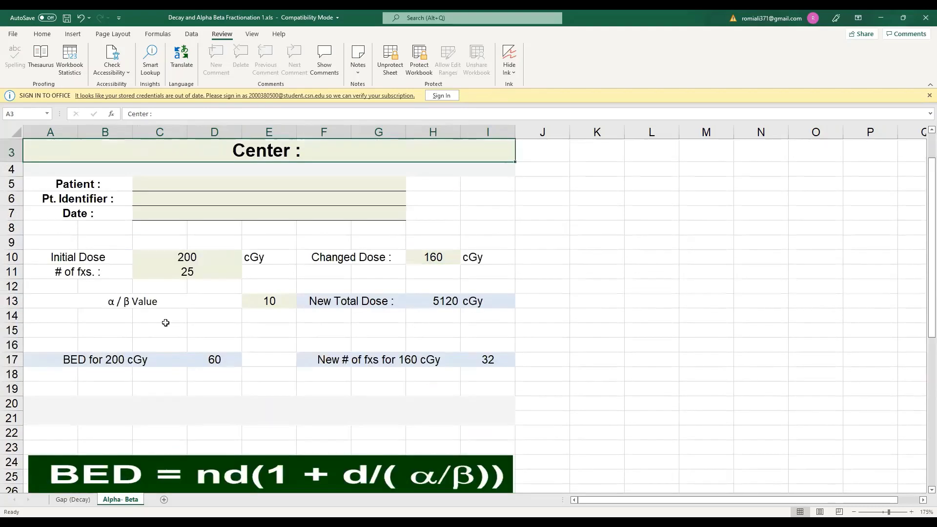
- Go through the Alpha- Beta sheet's patient, identifier, date, initial dose and number of fractions input fields
scroll(209, 323, up, 1)
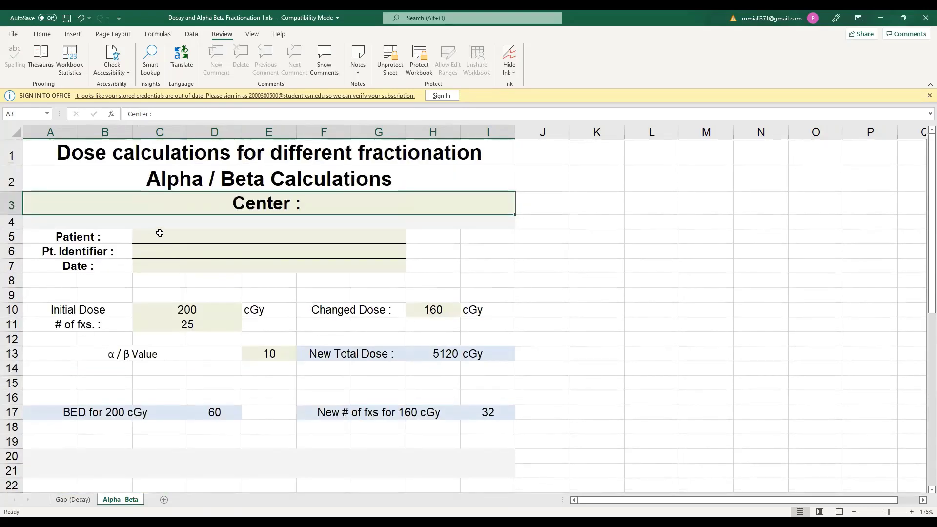
click(157, 237)
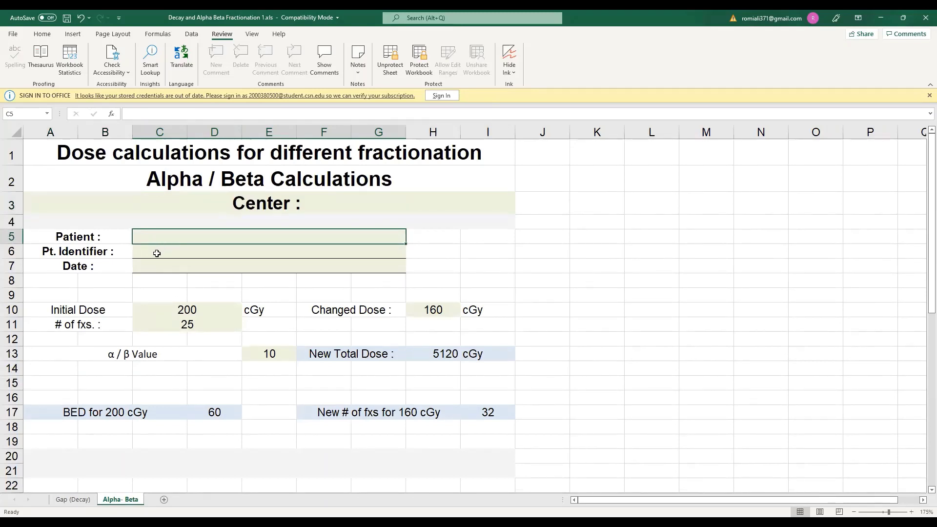
click(157, 253)
click(153, 268)
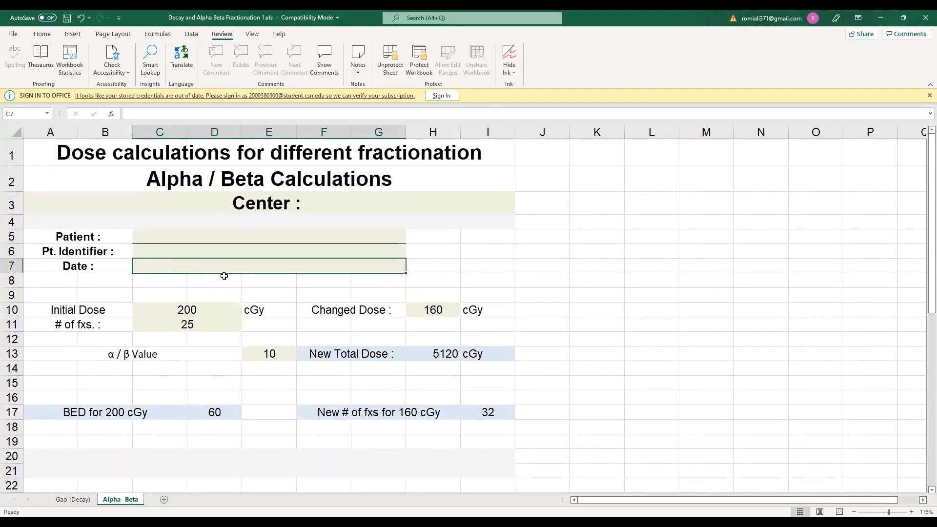
click(152, 313)
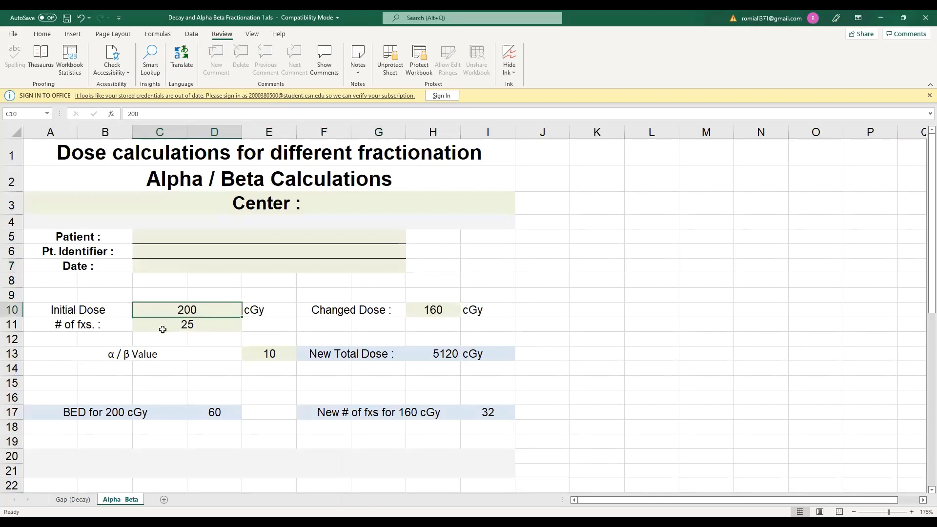
click(162, 330)
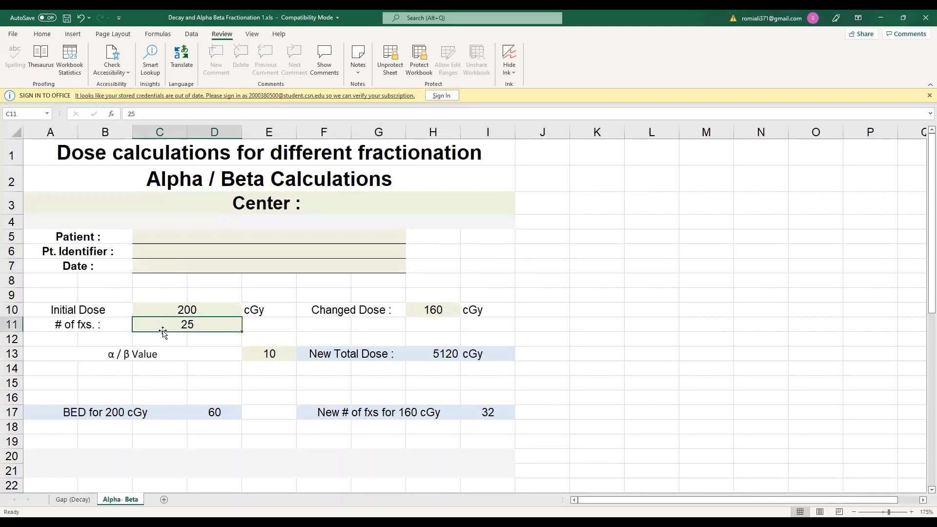
- Try an α/β value of 3 in E13 to check the recalculated results, and restore it to 10
click(269, 361)
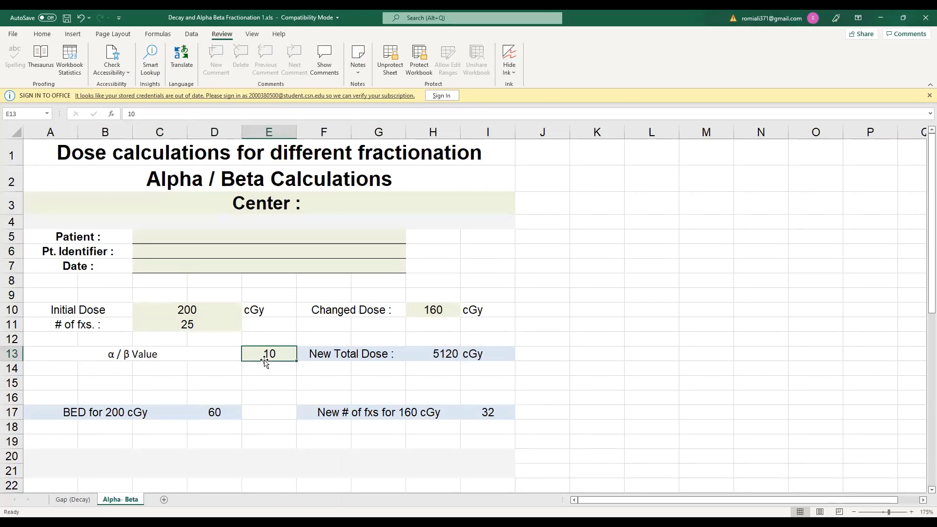
text(3)
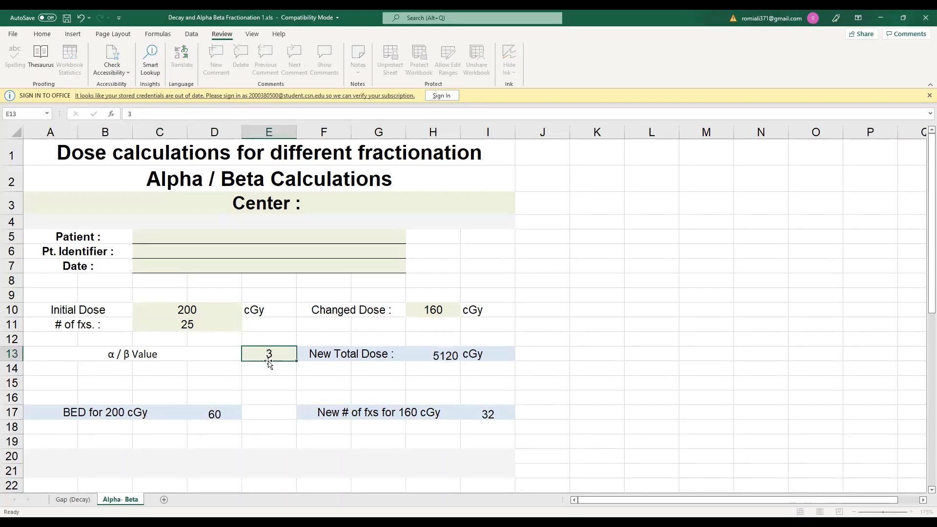
scroll(263, 363, down, 4)
scroll(264, 353, up, 4)
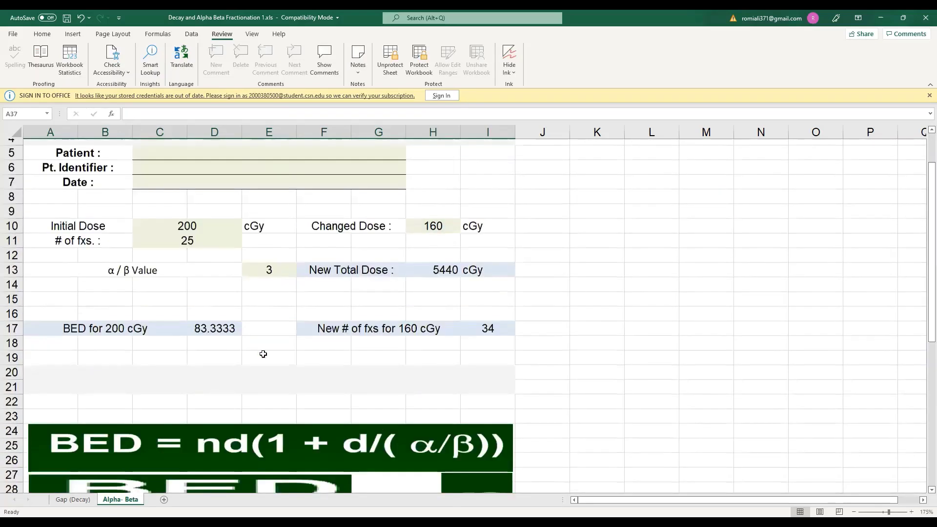
text(10)
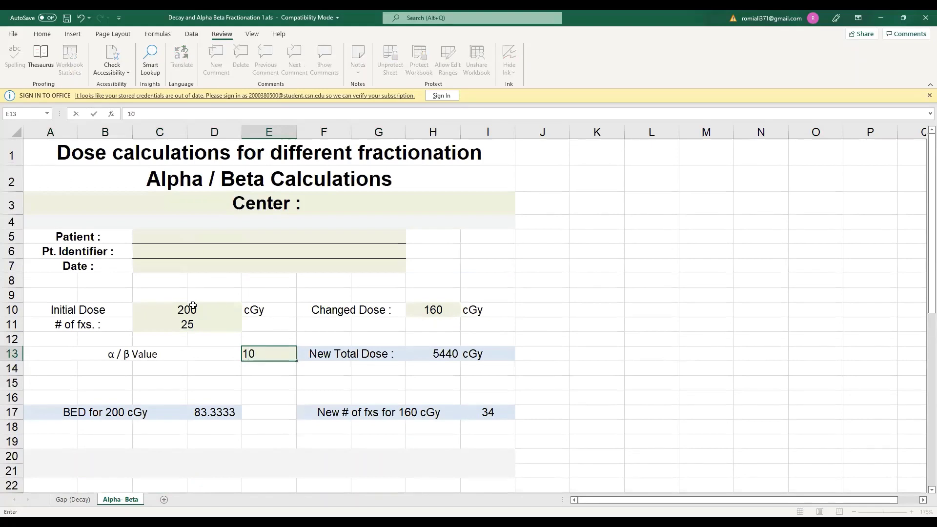
click(192, 306)
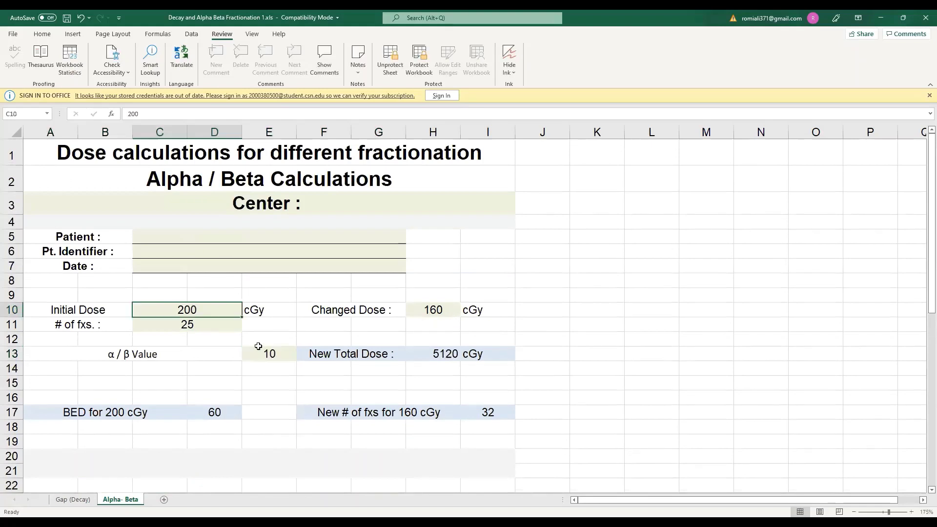
- Review the number of fractions, α/β value and changed dose inputs against the calculated results and BED formula
click(171, 325)
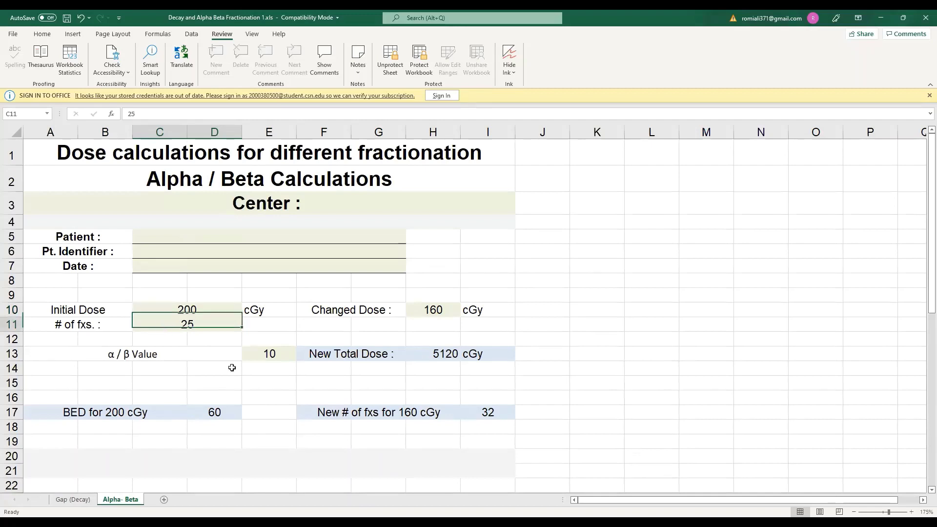
click(262, 354)
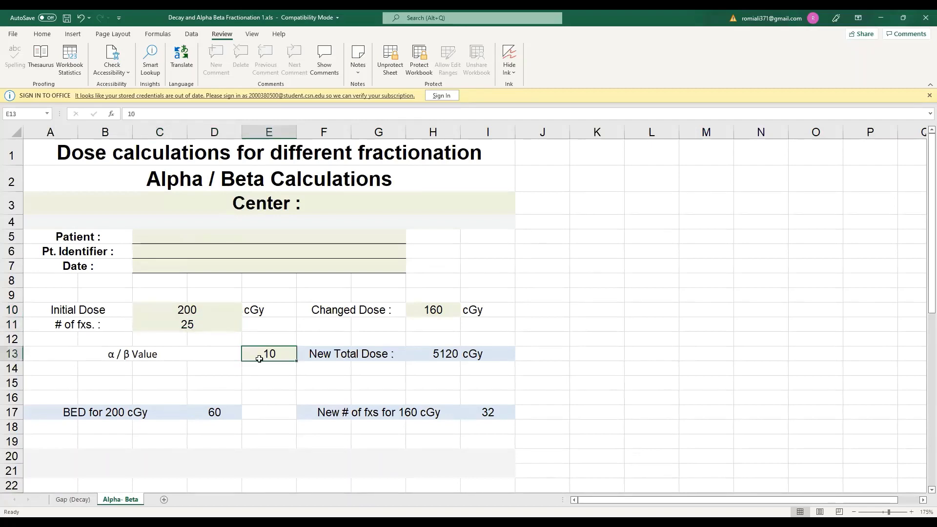
click(430, 311)
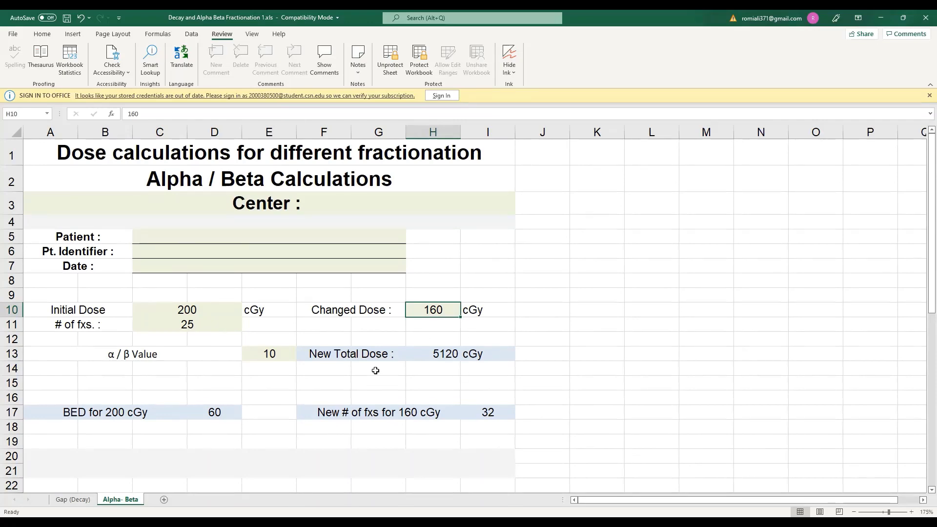
scroll(272, 396, down, 5)
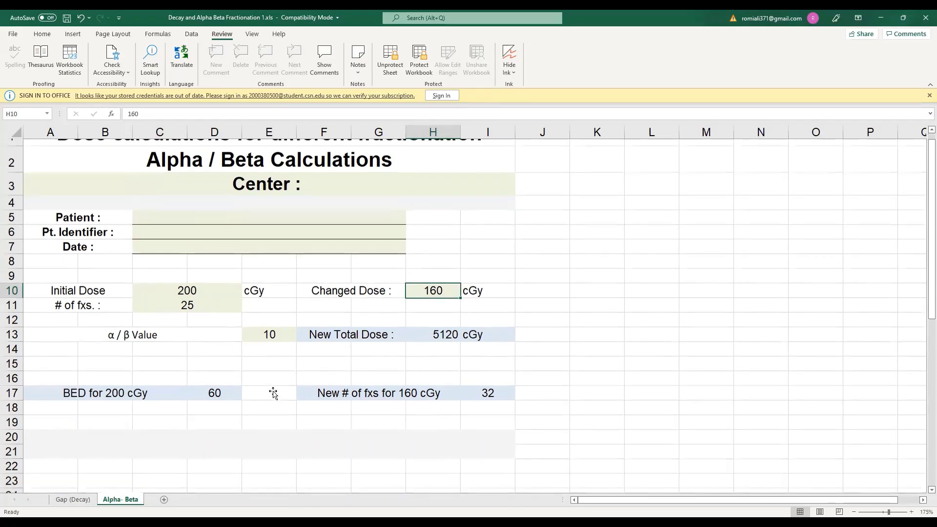
scroll(470, 291, up, 4)
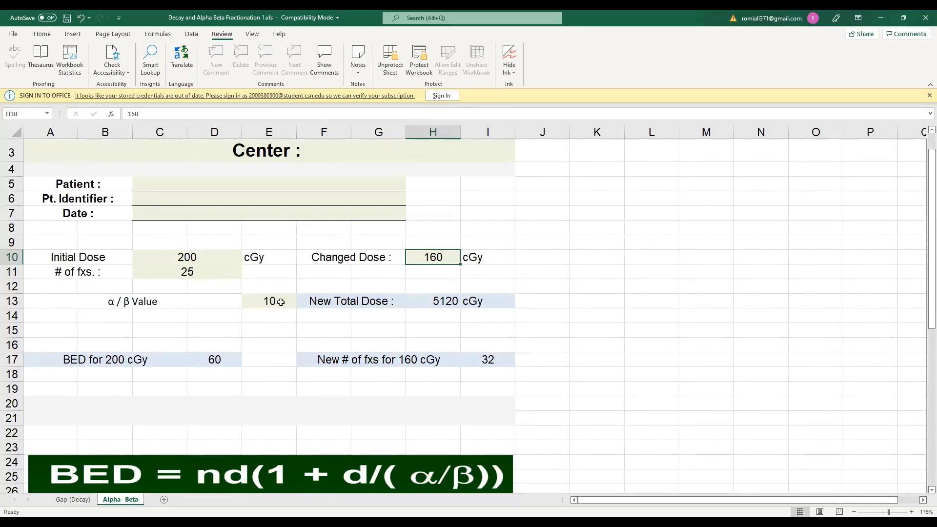
scroll(313, 305, up, 2)
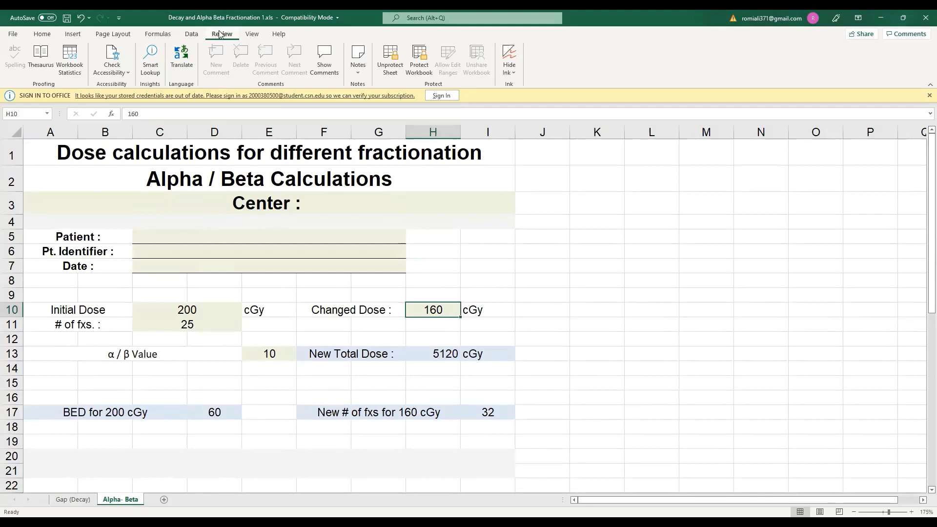
- Unprotect the Alpha- Beta sheet to inspect the New Total Dose and BED cell formulas, and protect it again without a password
click(391, 58)
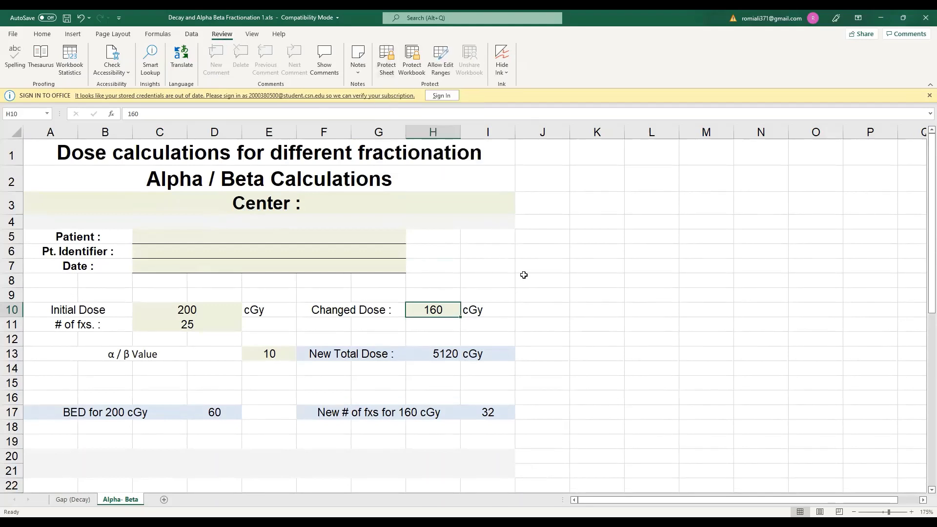
click(441, 360)
click(220, 411)
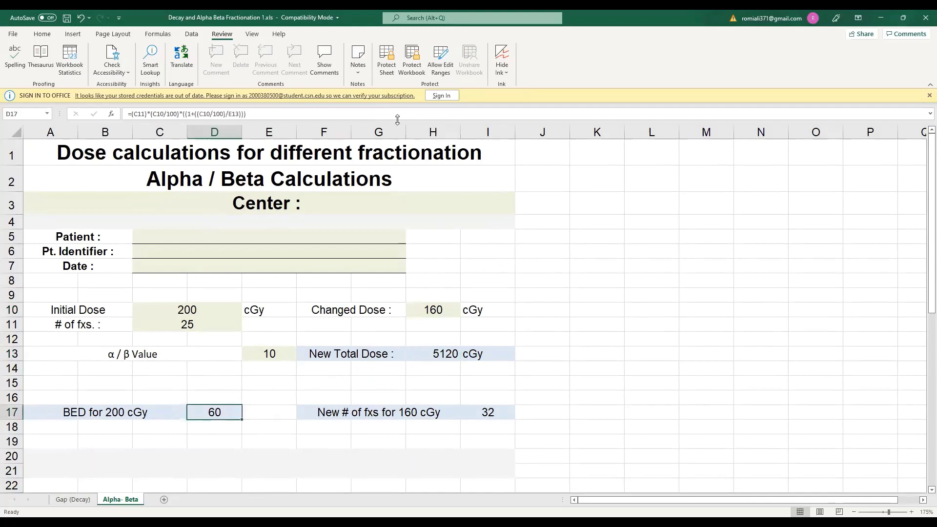
click(386, 58)
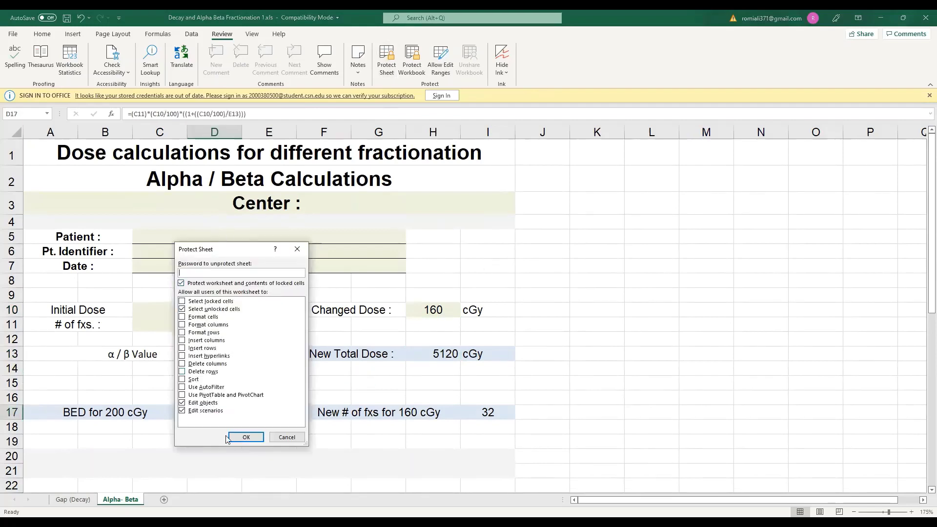
key(Return)
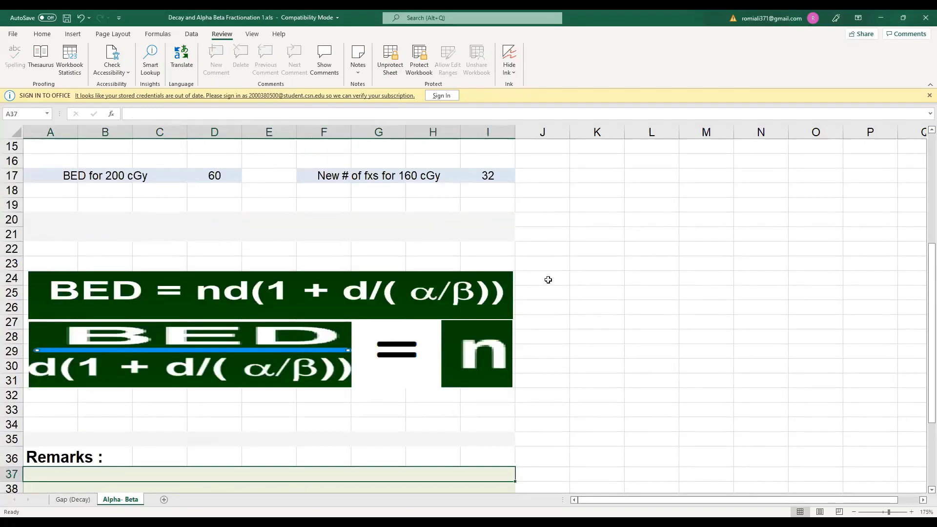
- Check which input cells can be selected on the protected sheet: α/β value, initial dose and number of fractions
scroll(450, 212, up, 2)
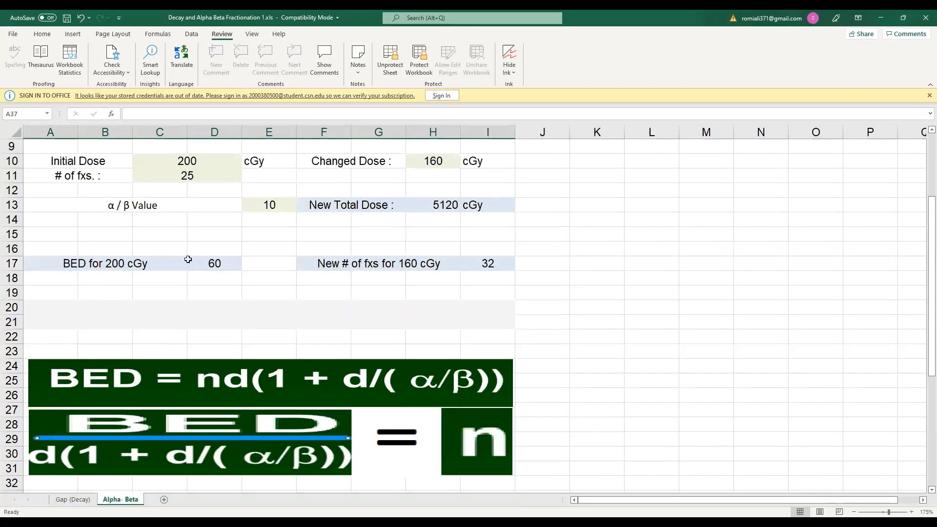
click(271, 209)
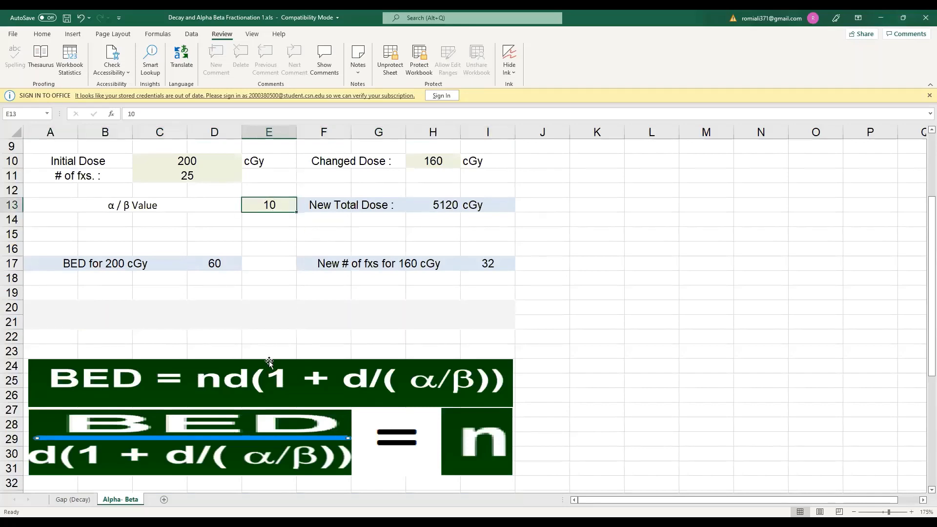
scroll(180, 318, up, 3)
click(181, 313)
key(Return)
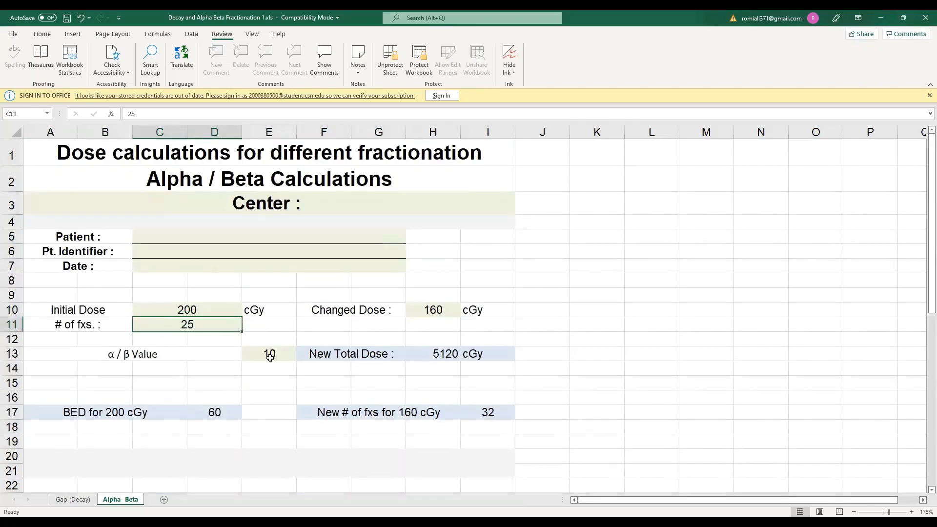
click(270, 355)
- Go through the Remarks lines in rows 37 to 39 and the Physicist field in row 45
scroll(97, 317, down, 9)
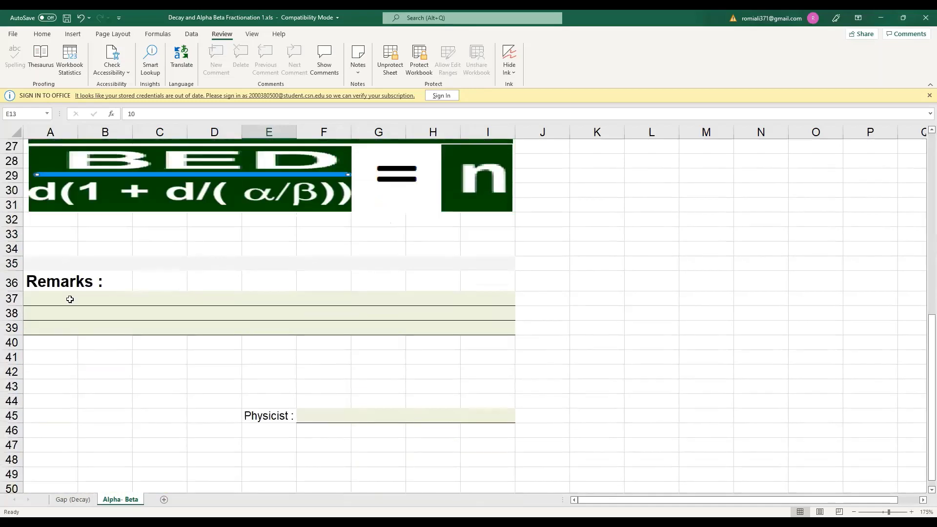
click(69, 313)
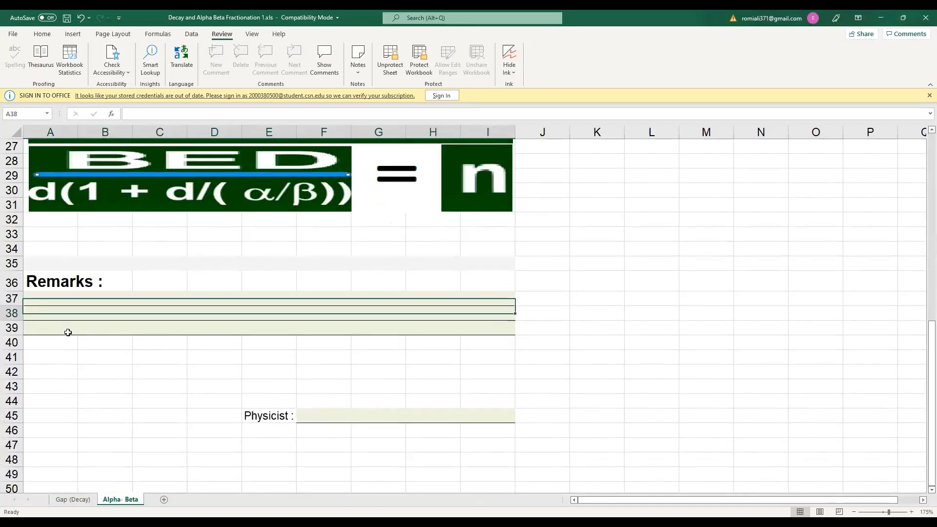
click(323, 418)
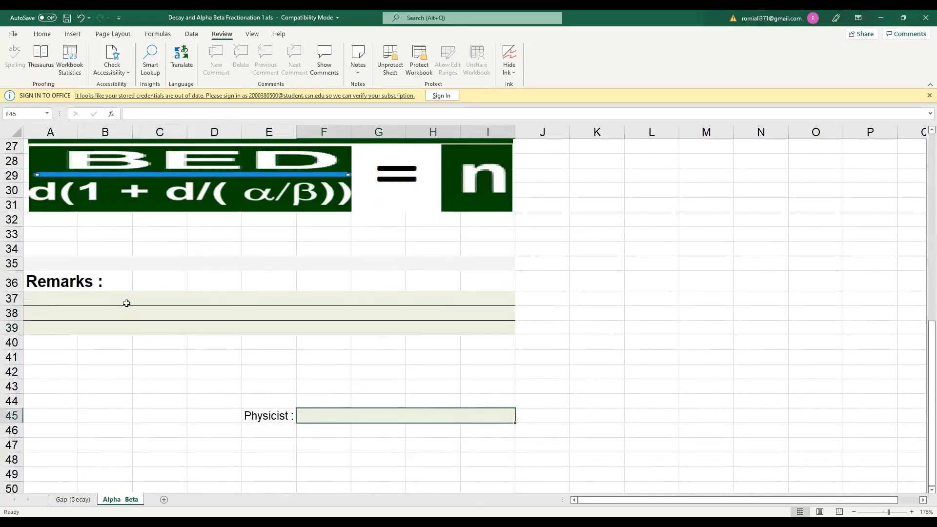
key(Tab)
key(Tab)
key(Tab)
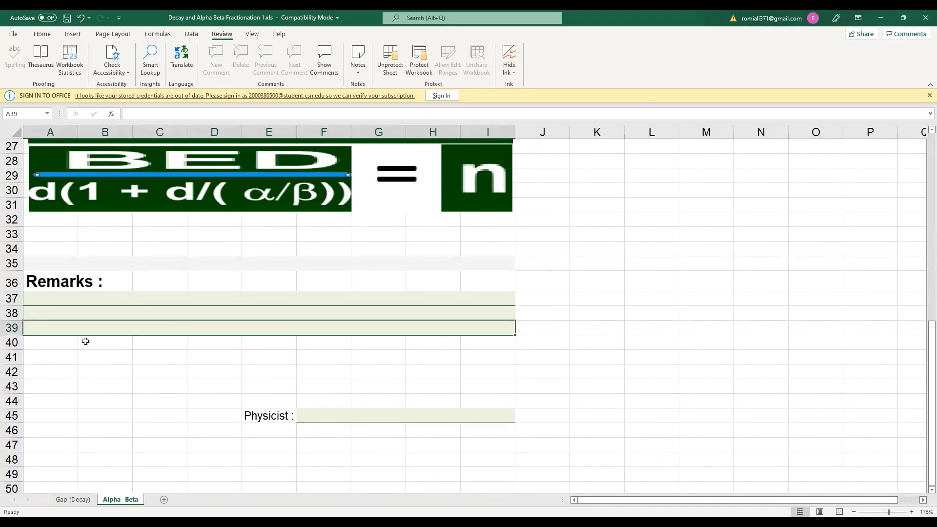
click(71, 300)
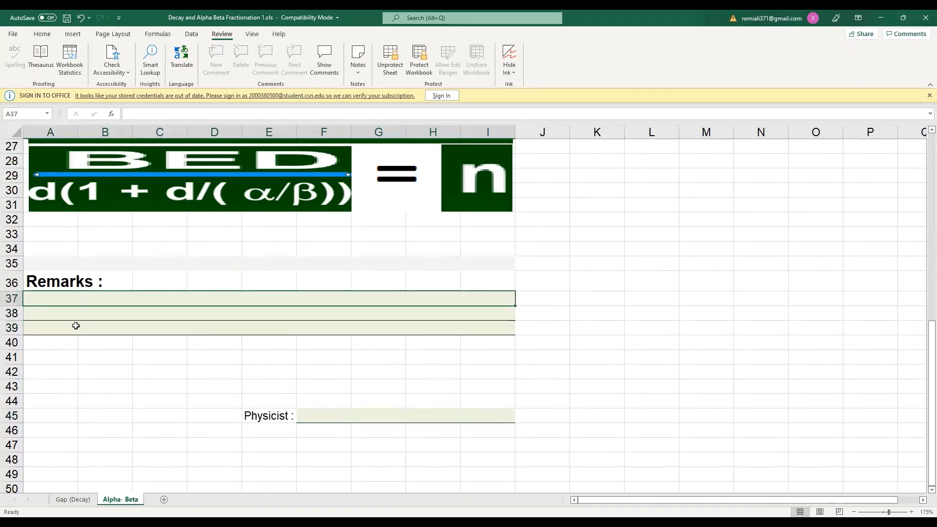
- Review the dose results and BED formula images, and select the last Remarks line in row 39
scroll(157, 395, up, 2)
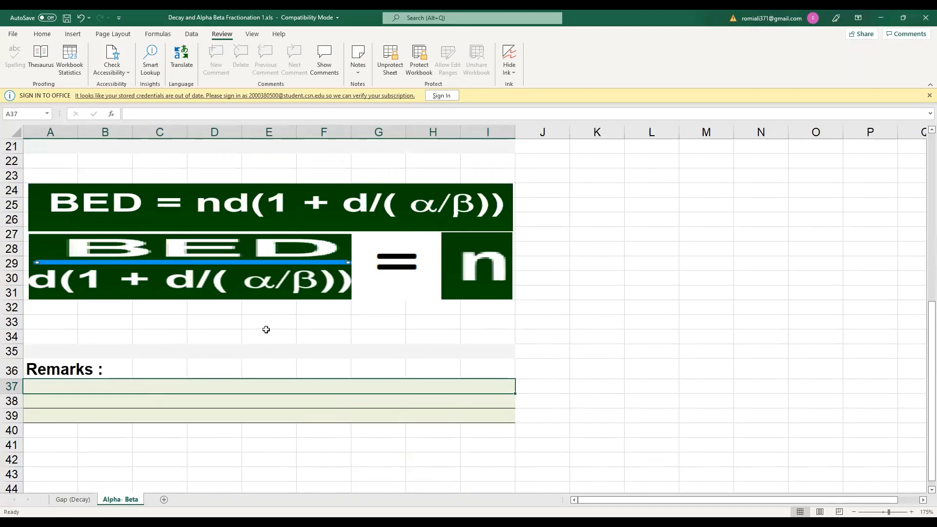
scroll(260, 339, up, 7)
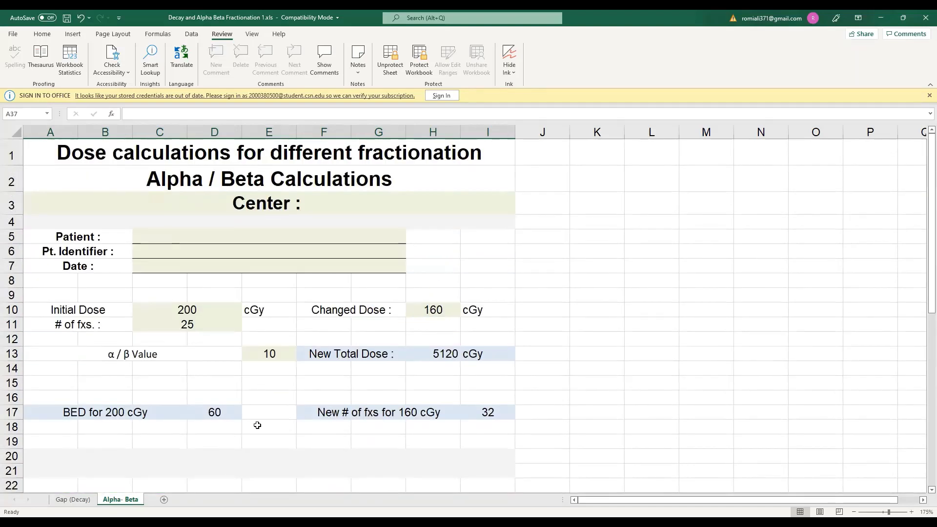
scroll(229, 404, down, 7)
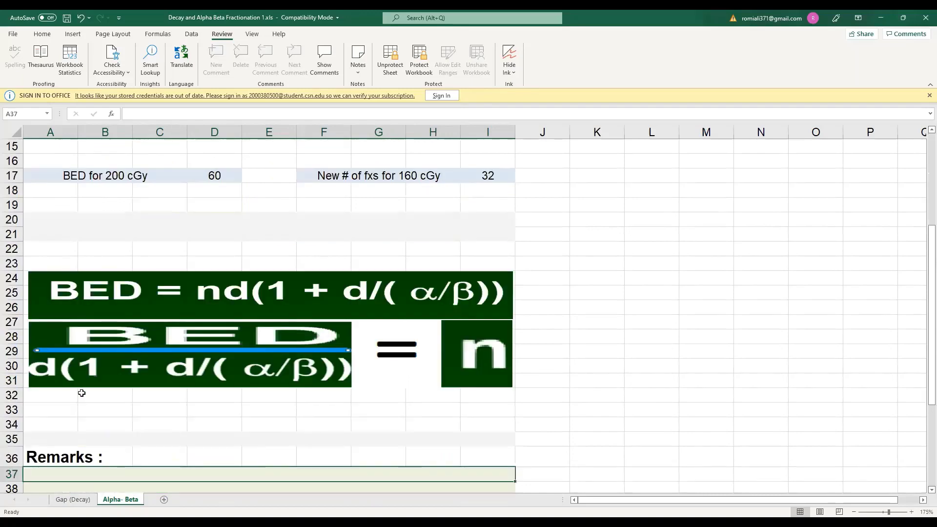
key(Down)
click(106, 391)
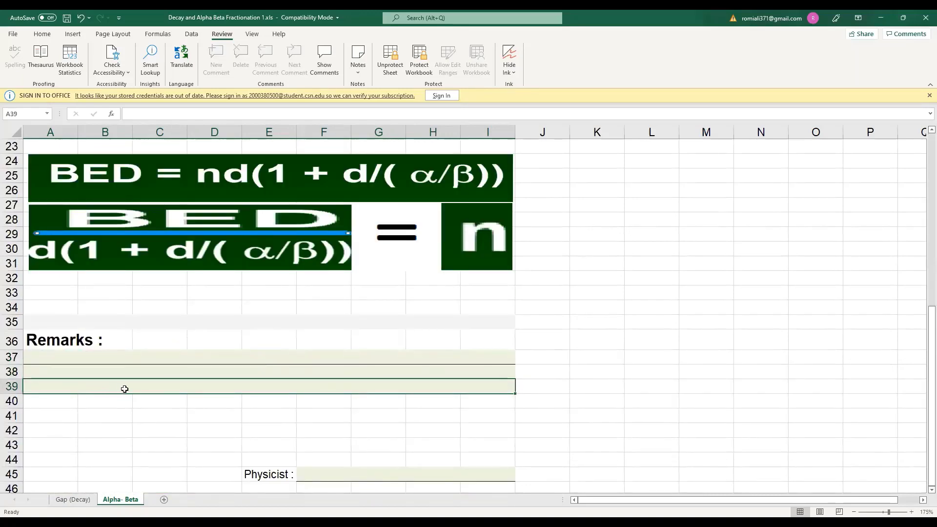
scroll(142, 400, up, 2)
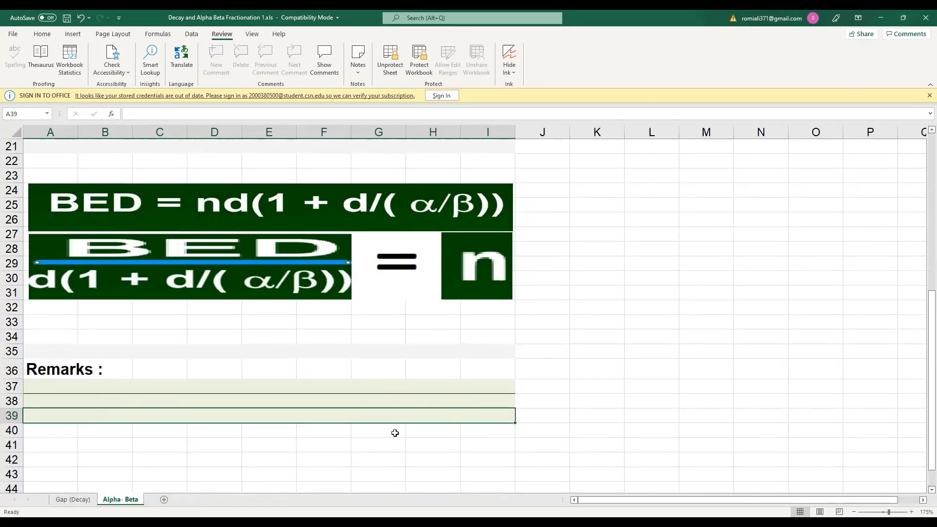
- Open the Gap (Decay) sheet and select the equivalent-fraction remark in A30
click(62, 500)
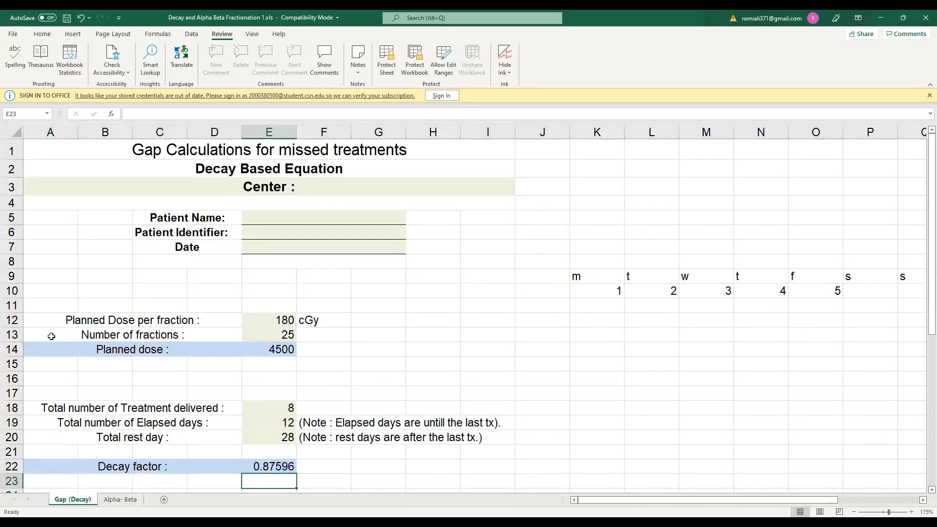
scroll(60, 339, down, 6)
click(36, 310)
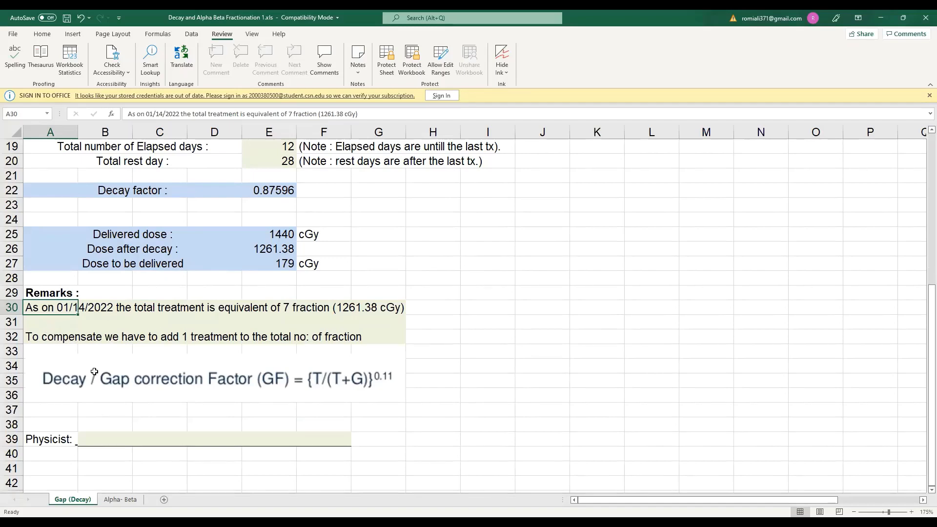
- Go through the Remarks lines in A30 to A32 and review the dose results and gap correction factor formula around them
scroll(269, 343, up, 2)
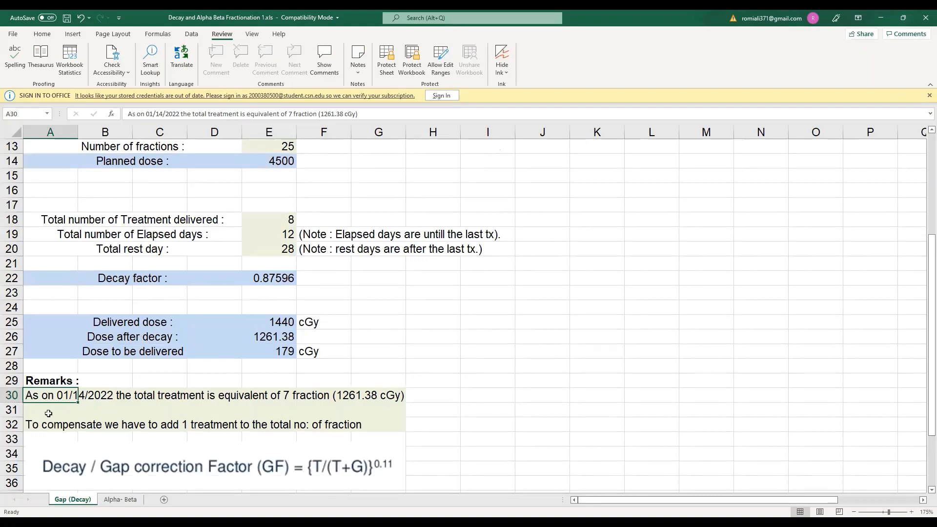
key(Down)
key(Down)
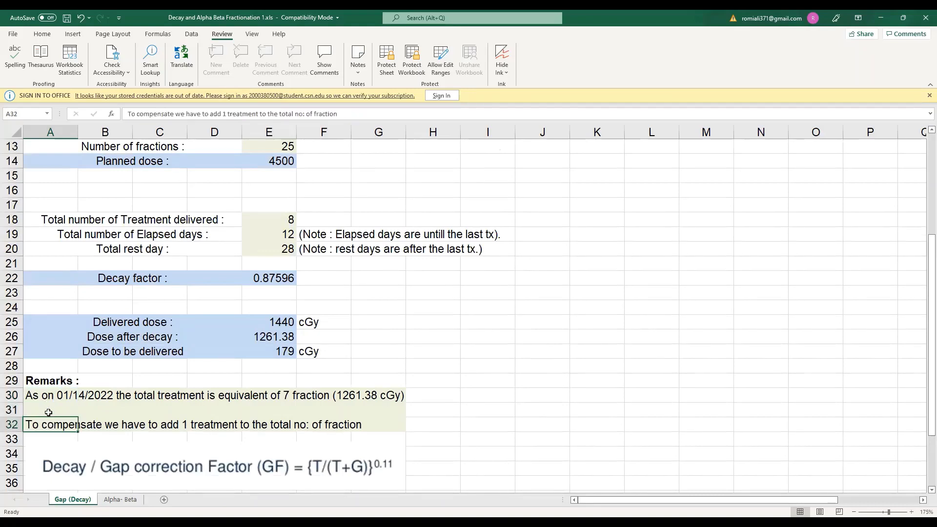
key(Up)
key(Up)
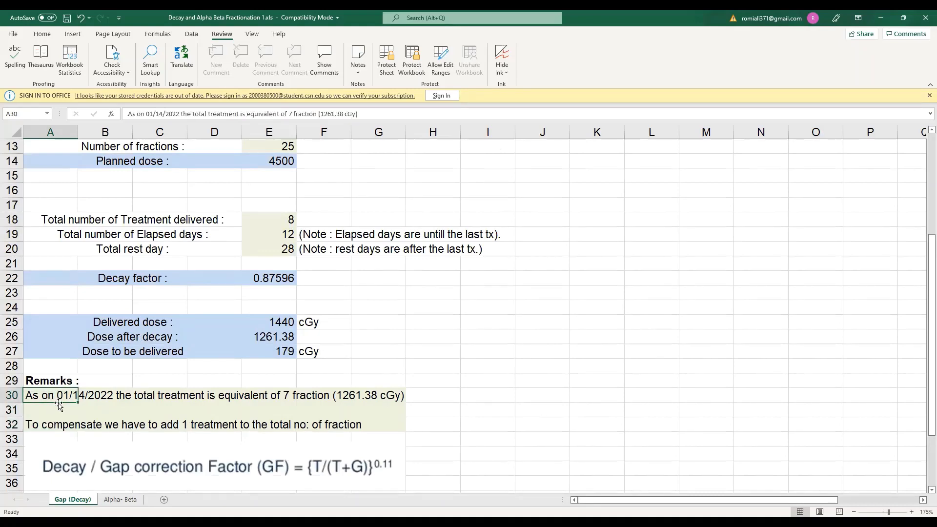
key(Down)
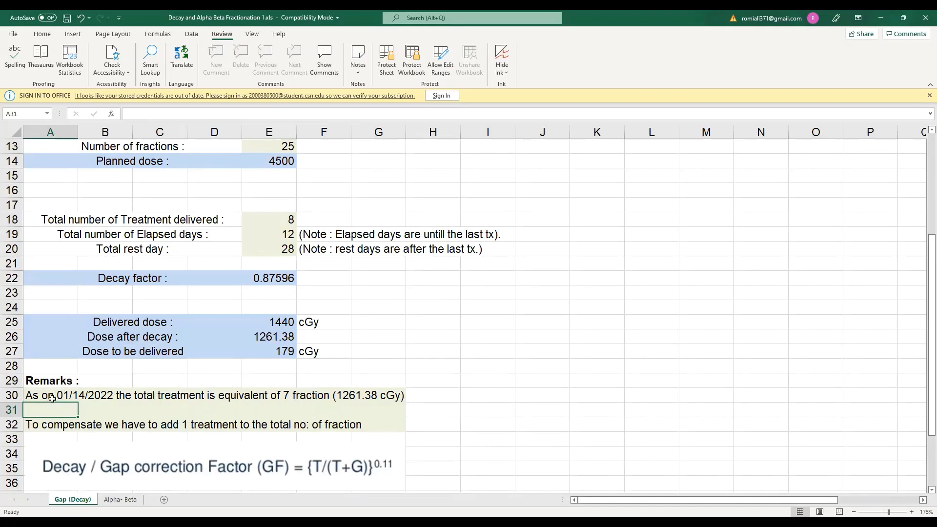
click(53, 396)
click(52, 414)
click(52, 422)
click(51, 401)
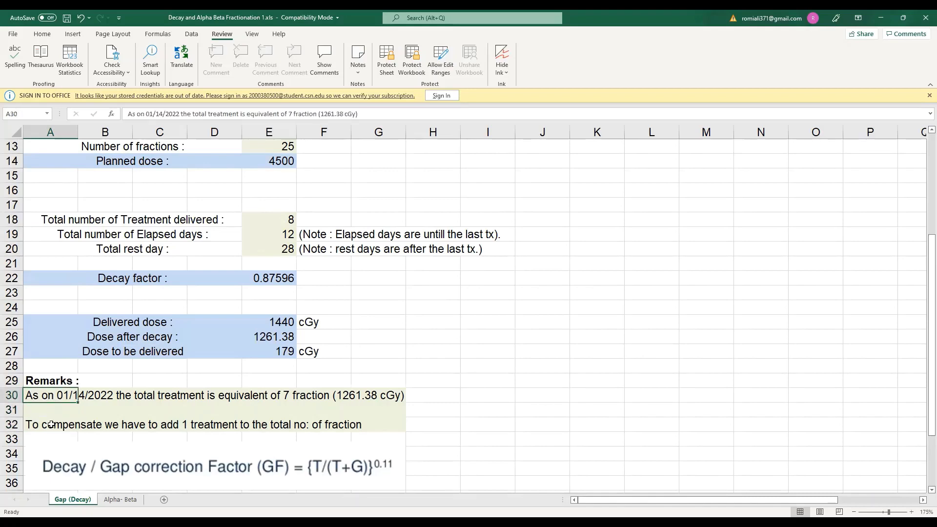
click(52, 422)
click(51, 402)
click(52, 414)
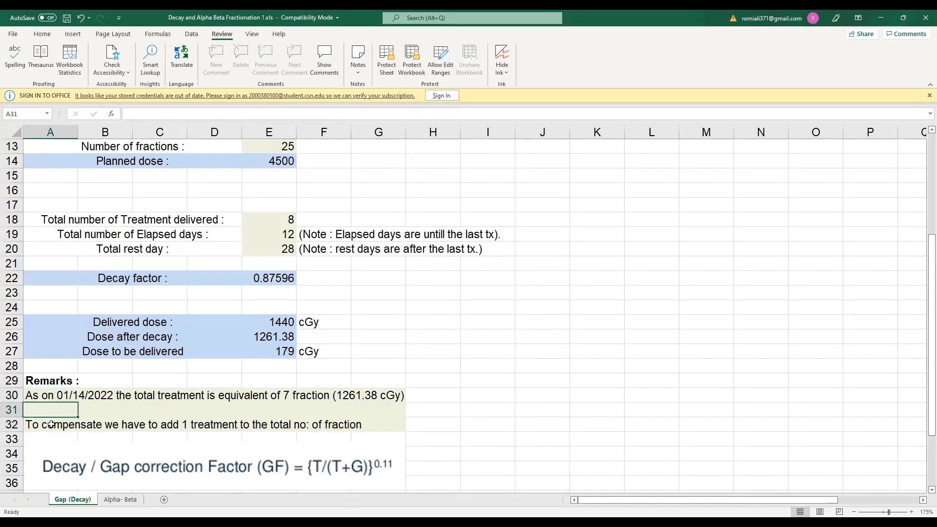
click(52, 422)
click(52, 412)
scroll(191, 424, up, 1)
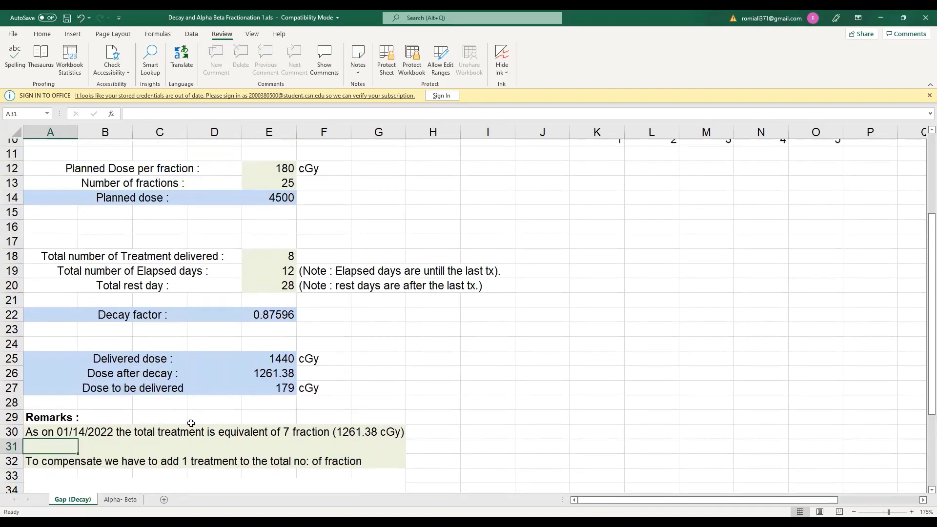
scroll(326, 320, down, 2)
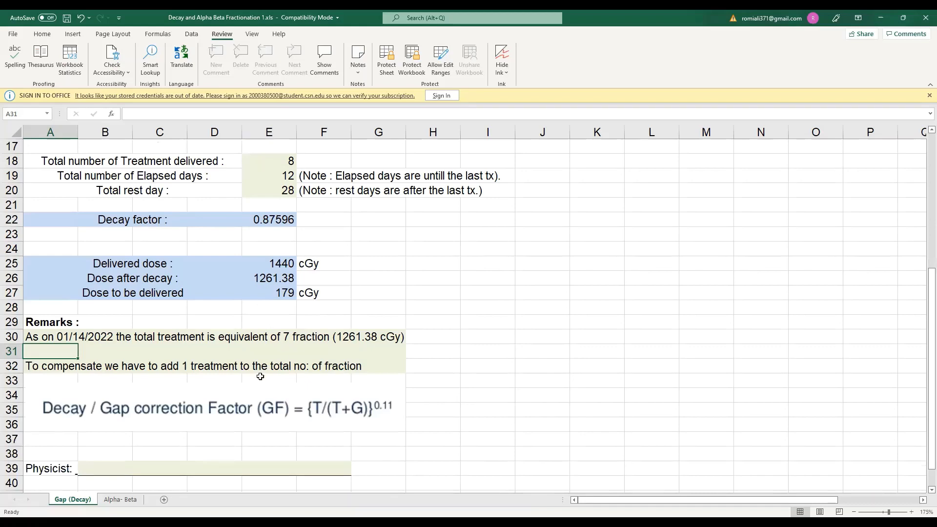
scroll(323, 352, up, 1)
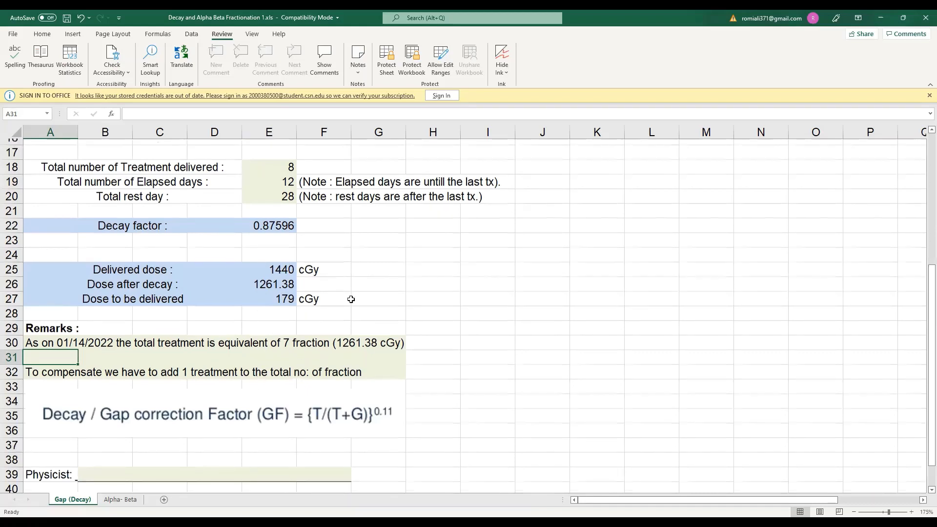
- Try to protect the Gap (Decay) sheet with an unprotect password, allowing only unlocked cells to be selected
scroll(352, 299, up, 5)
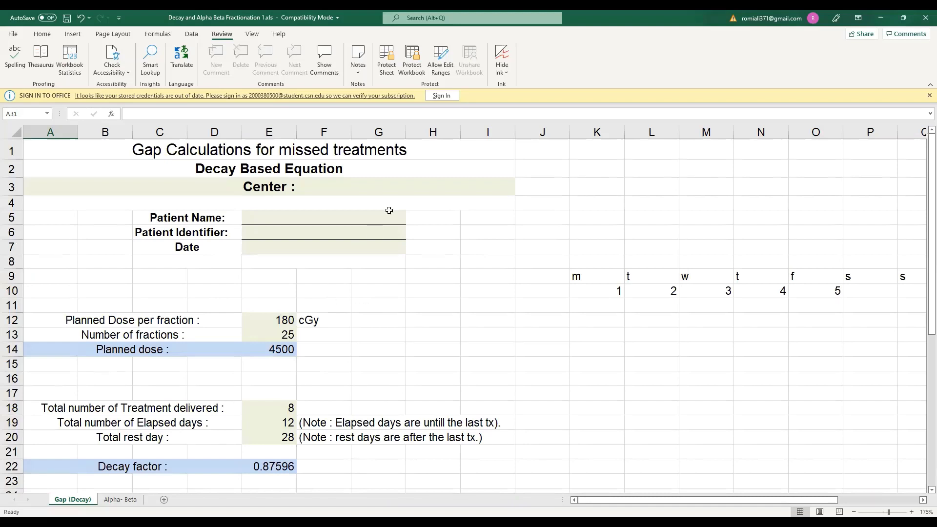
click(386, 67)
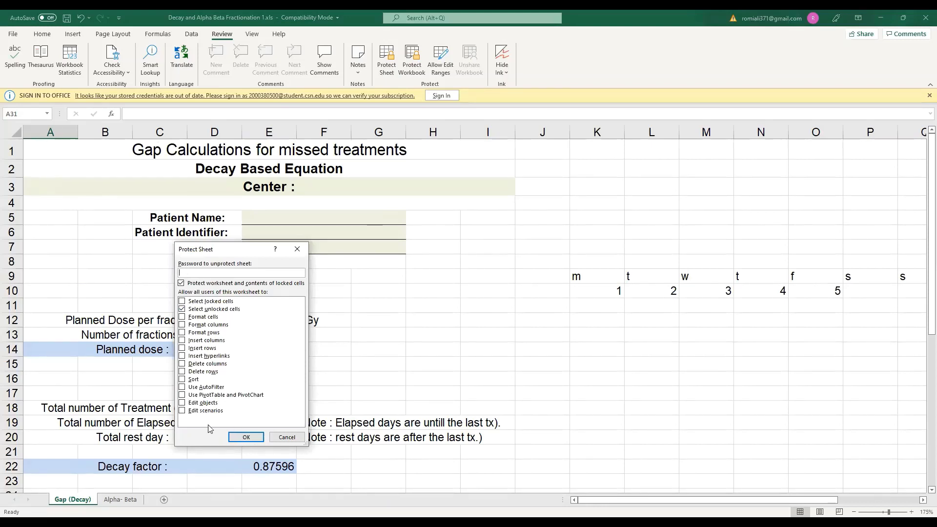
click(248, 438)
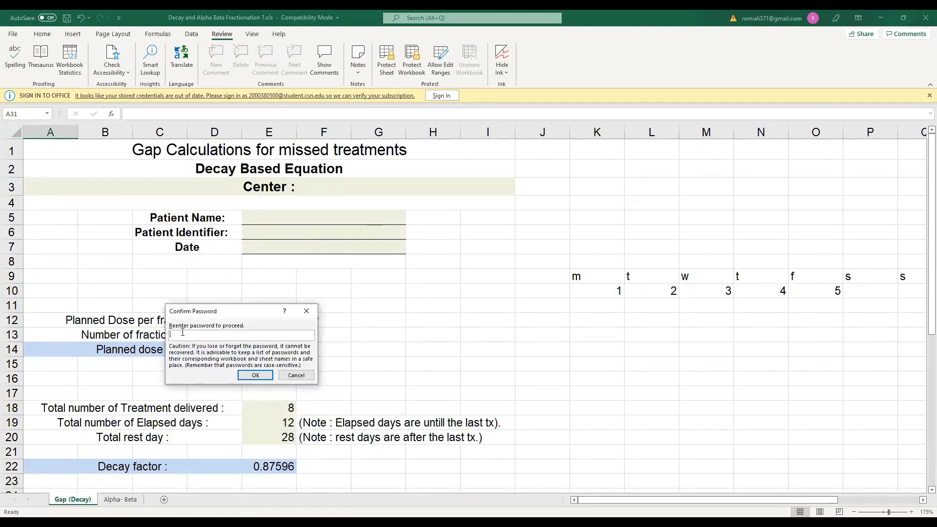
click(295, 375)
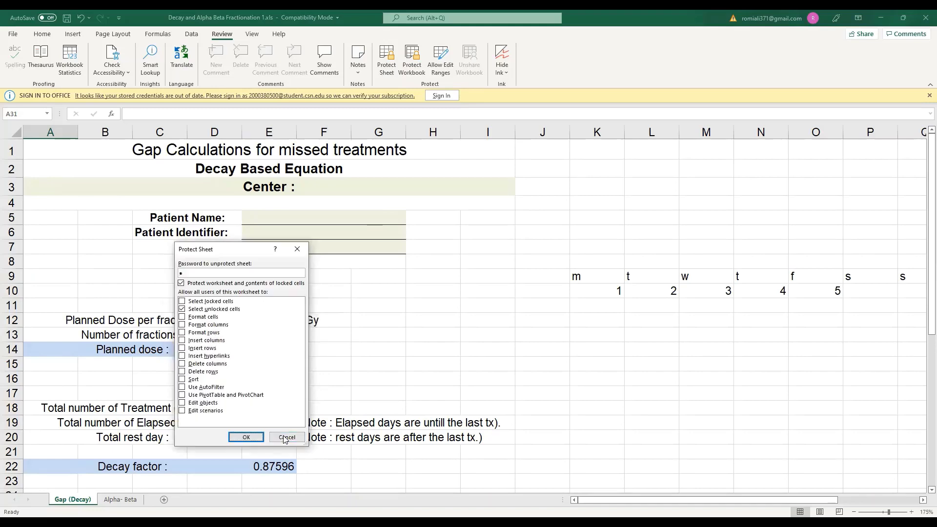
click(286, 437)
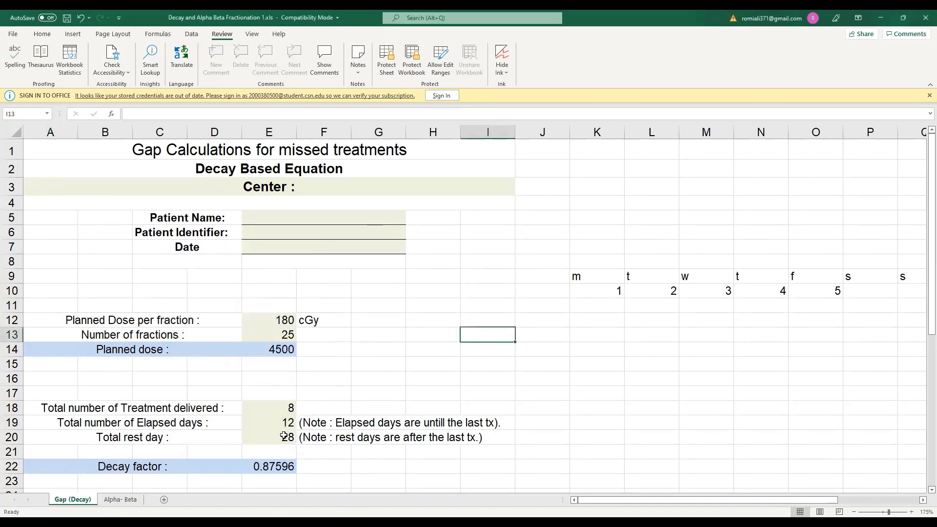
- Open the Alpha- Beta sheet and review its header fields, dose inputs and results, BED formula images and Remarks lines
click(114, 502)
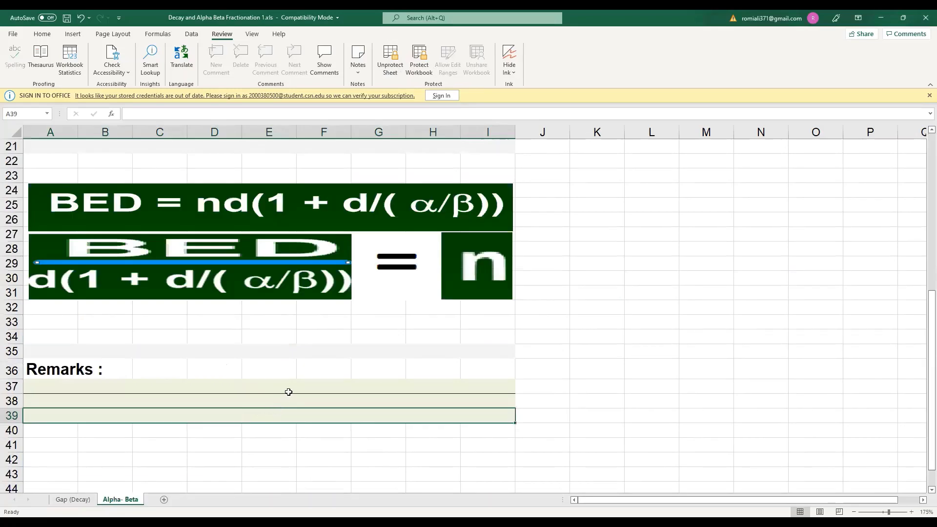
scroll(288, 391, up, 1)
scroll(295, 371, up, 3)
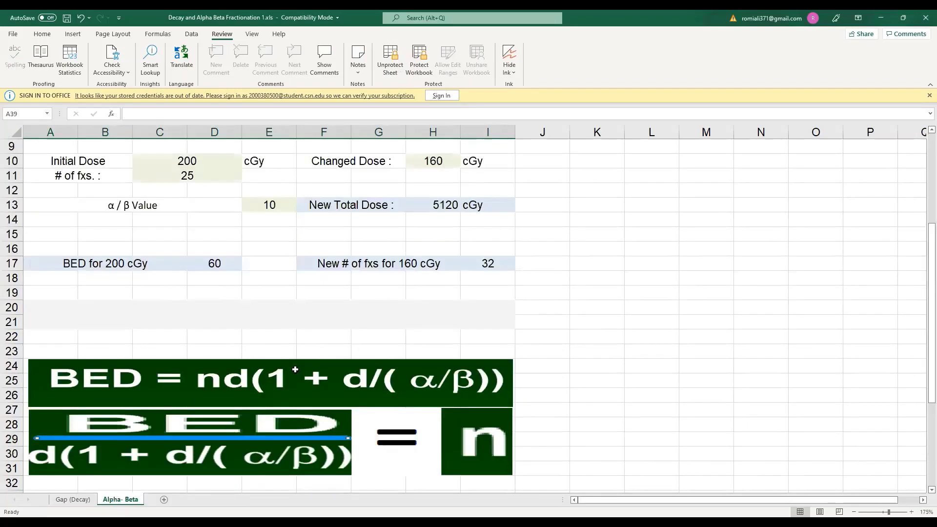
scroll(296, 370, up, 3)
scroll(302, 367, down, 3)
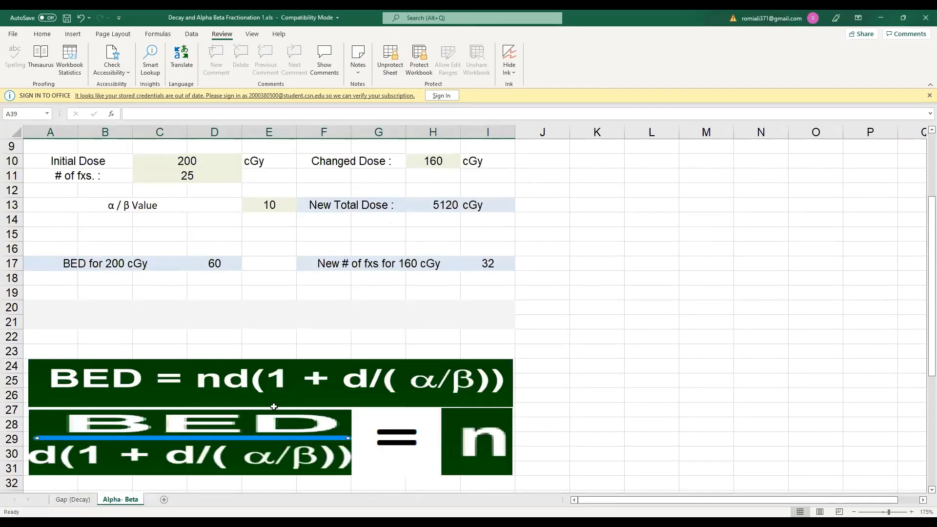
scroll(274, 407, up, 3)
scroll(322, 423, down, 6)
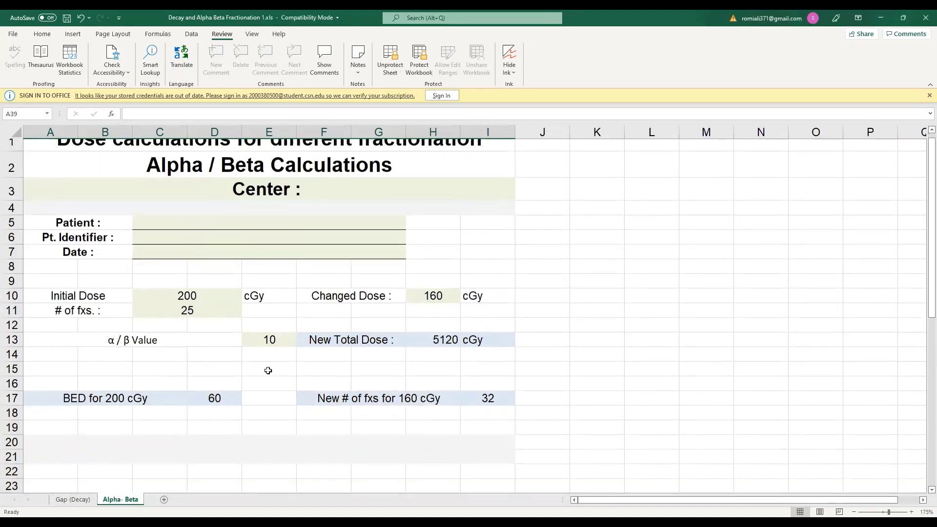
scroll(242, 468, up, 1)
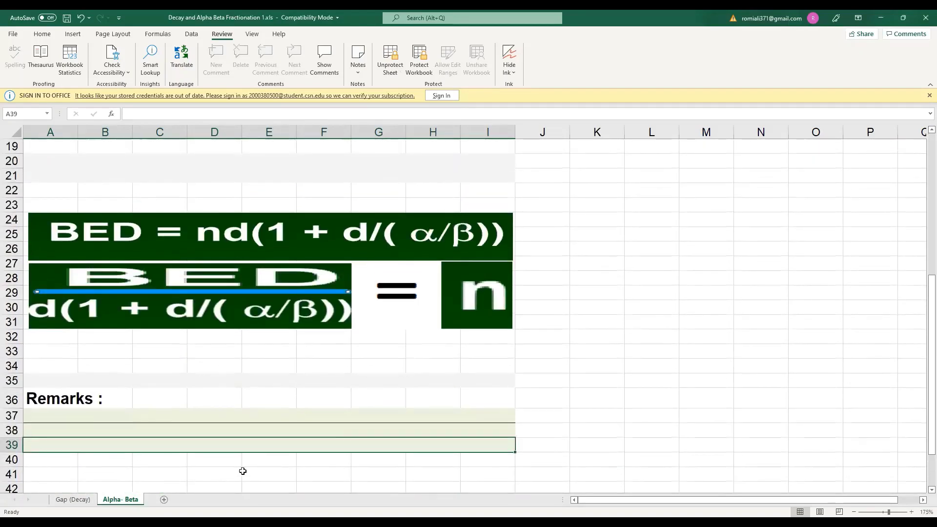
scroll(262, 433, up, 5)
scroll(163, 410, up, 1)
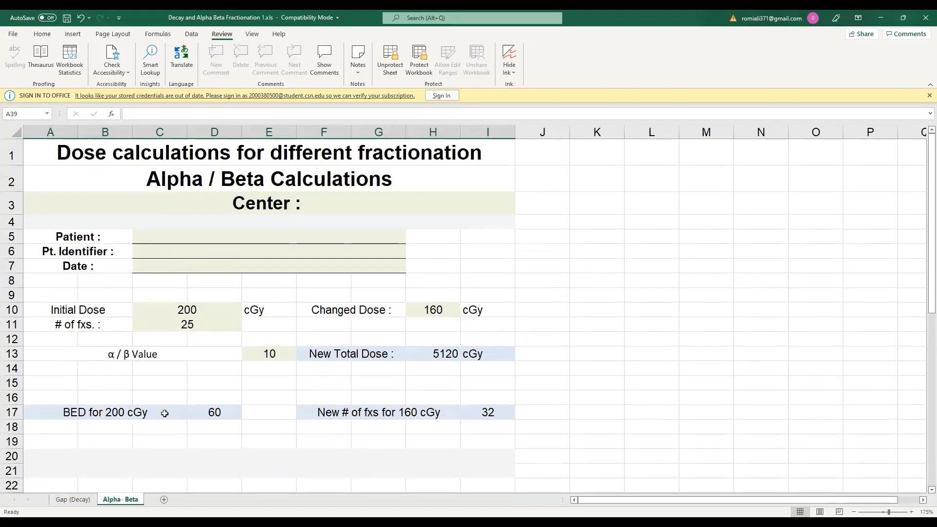
scroll(173, 412, down, 5)
scroll(200, 433, down, 1)
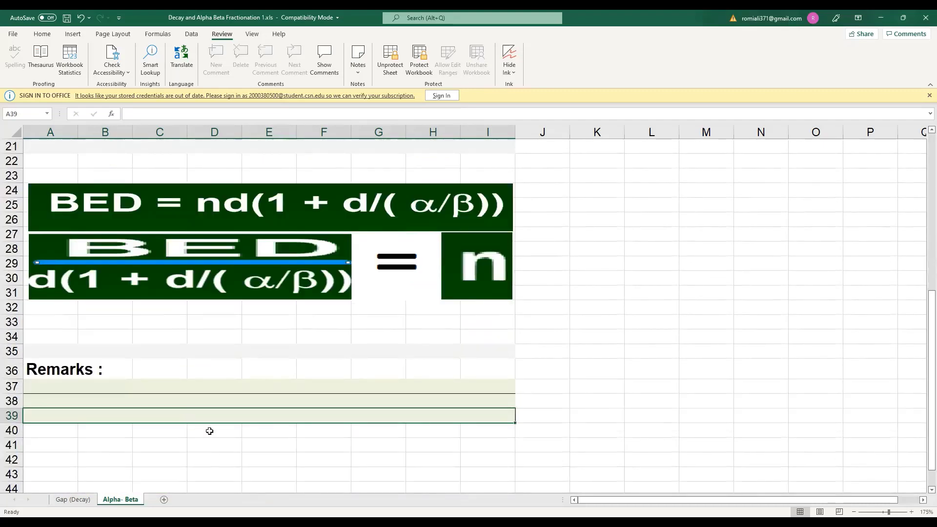
scroll(255, 364, up, 7)
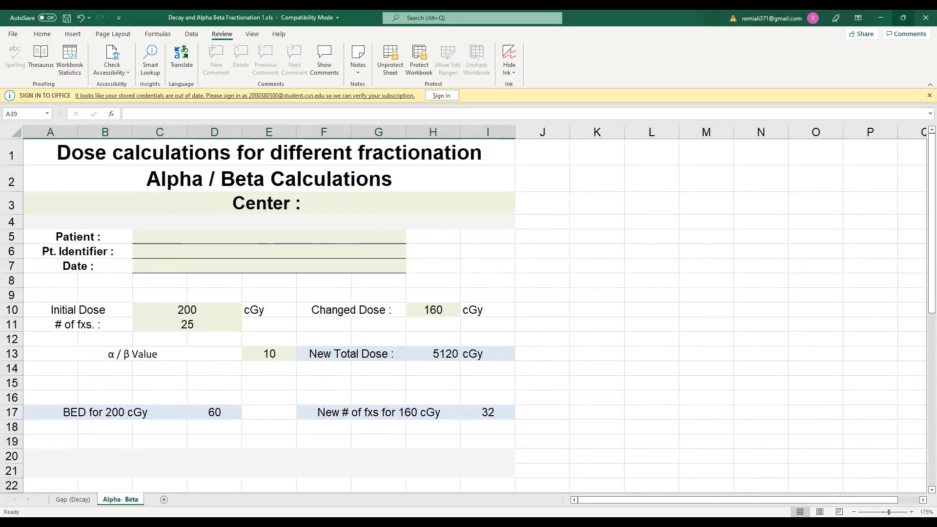
click(902, 18)
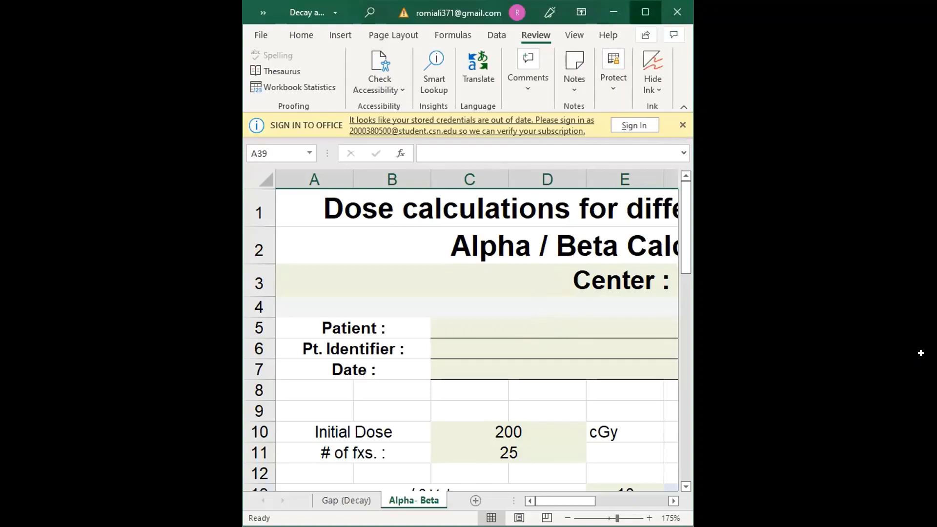
click(645, 12)
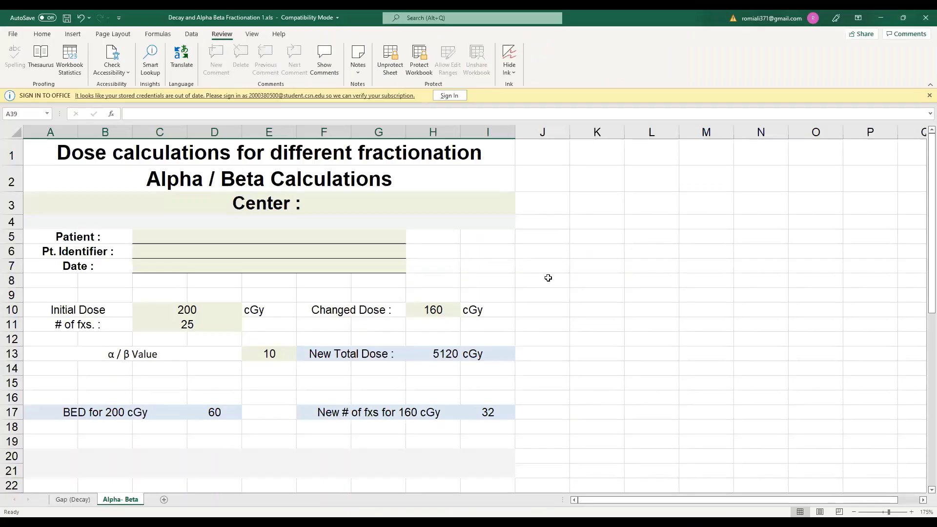
- View the Gap (Decay) sheet once more and return to the Alpha- Beta sheet
click(85, 498)
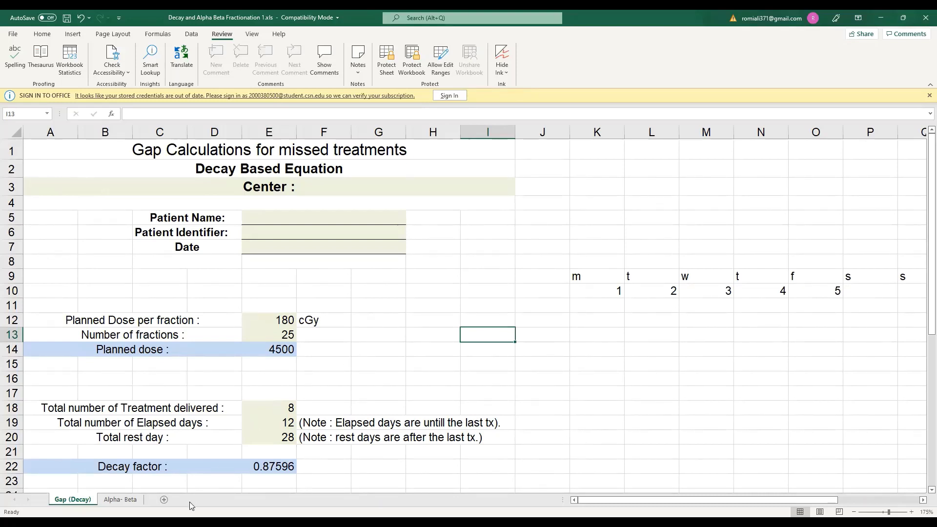
key(ctrl+Page_Down)
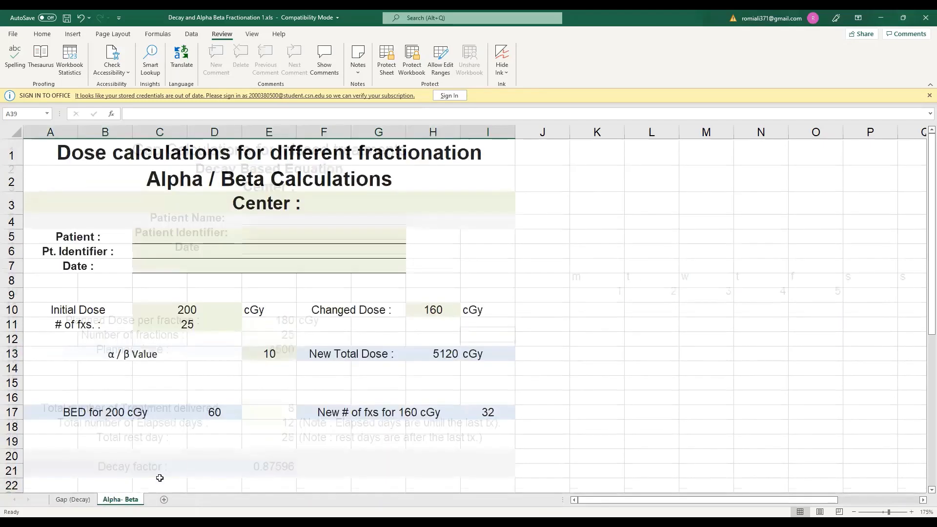